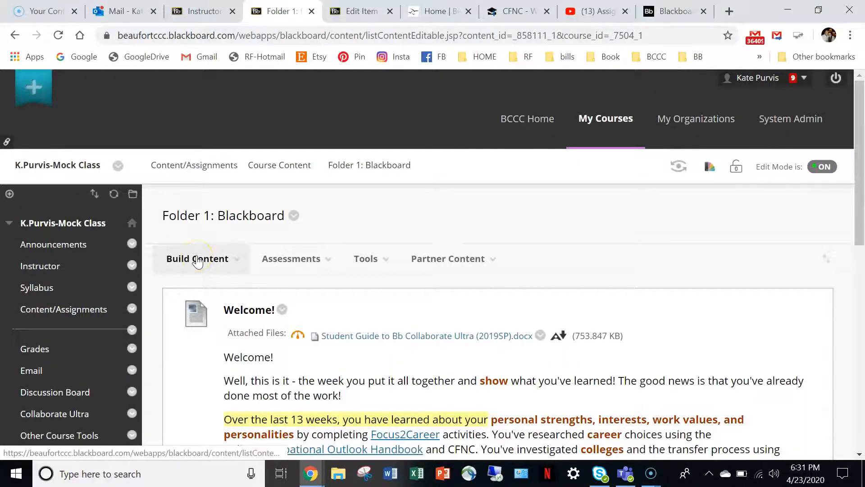
- Start creating a new test assessment in Folder 1: Blackboard instead of adding an existing test
left_click(290, 261)
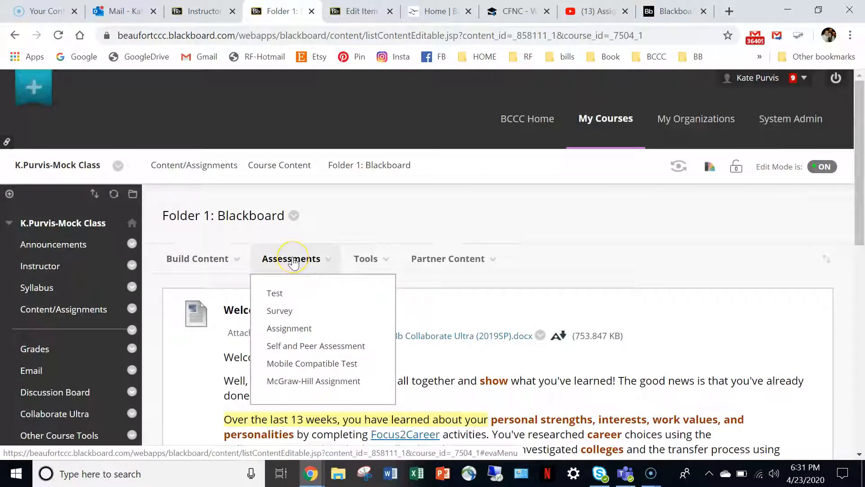
left_click(282, 297)
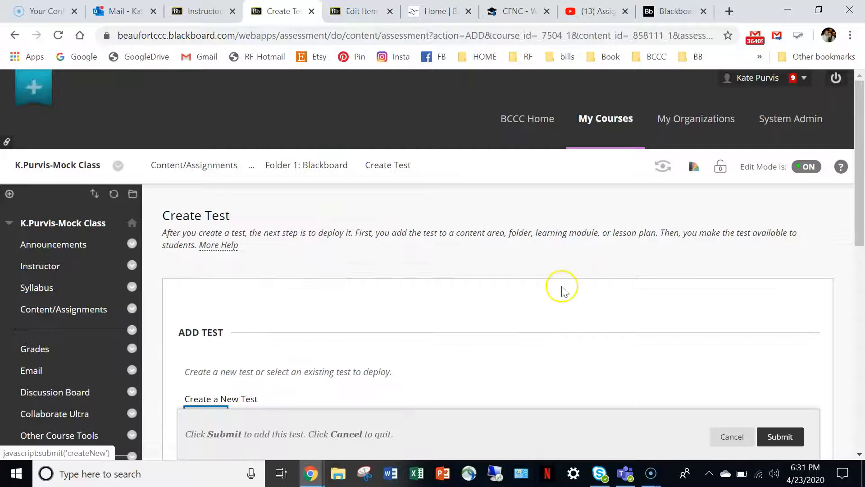
scroll(562, 289, "down", 5)
left_click(205, 183)
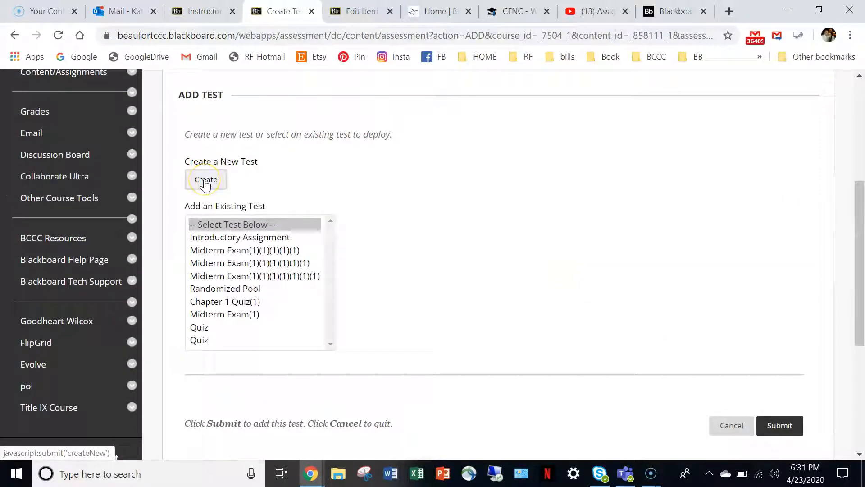
left_click(203, 180)
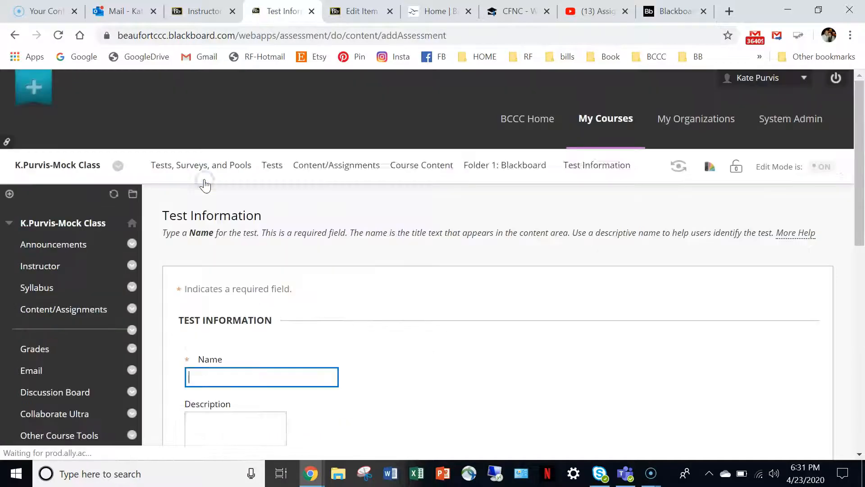
- Name the test "Quiz" and enter "Description" as its description
scroll(542, 304, "down", 3)
scroll(542, 304, "down", 2)
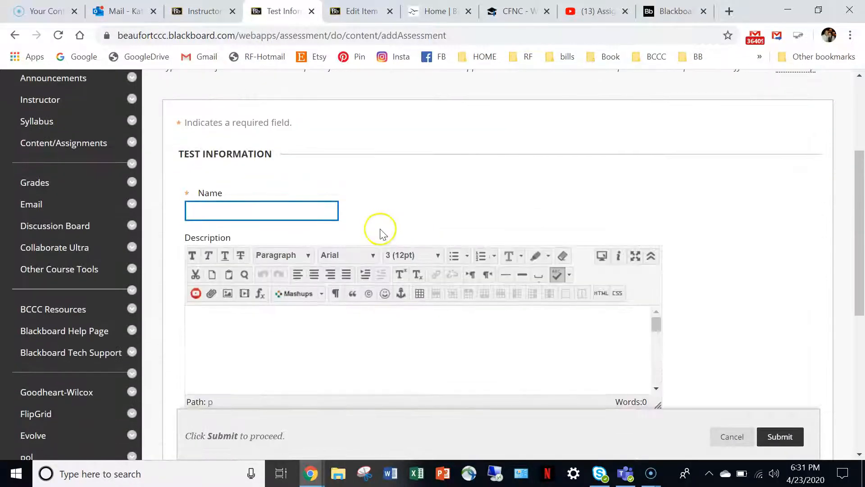
left_click(319, 212)
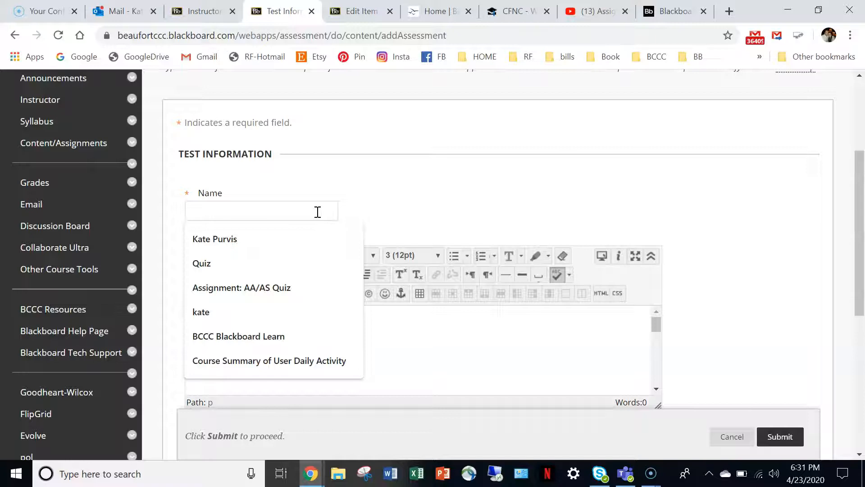
left_click(229, 265)
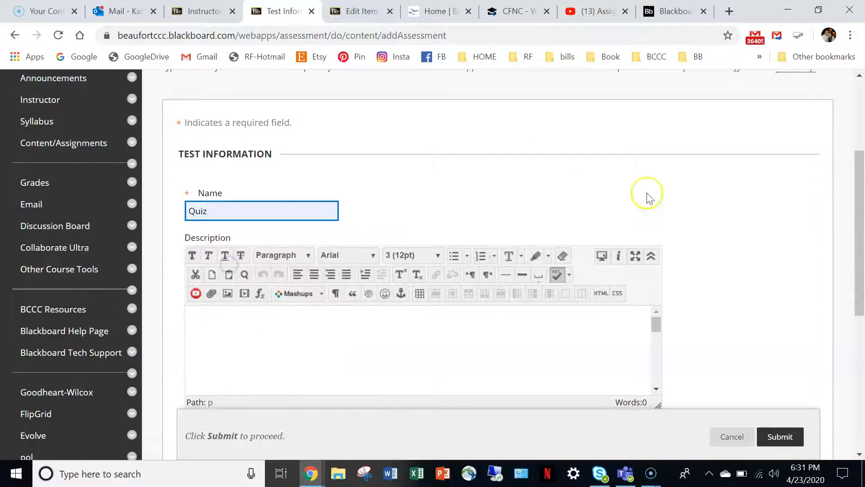
left_click(769, 282)
left_click(588, 332)
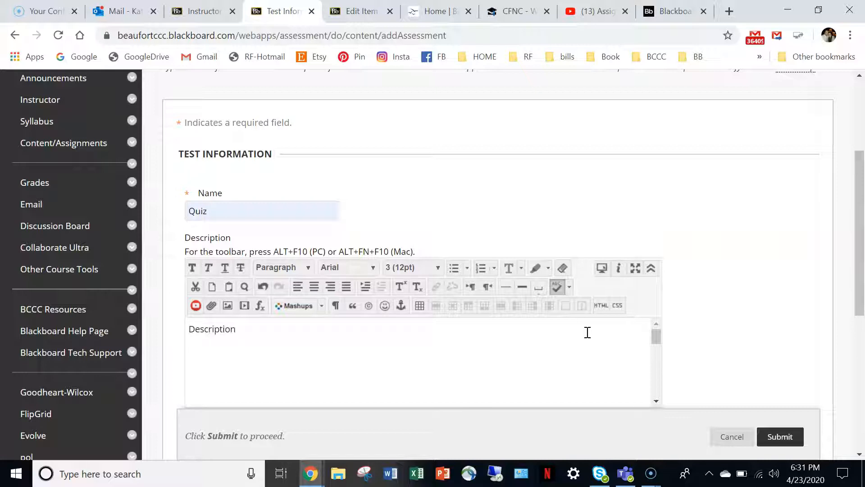
- Enter "Instructions" as the test's instructions and submit the test information
scroll(756, 266, "down", 1)
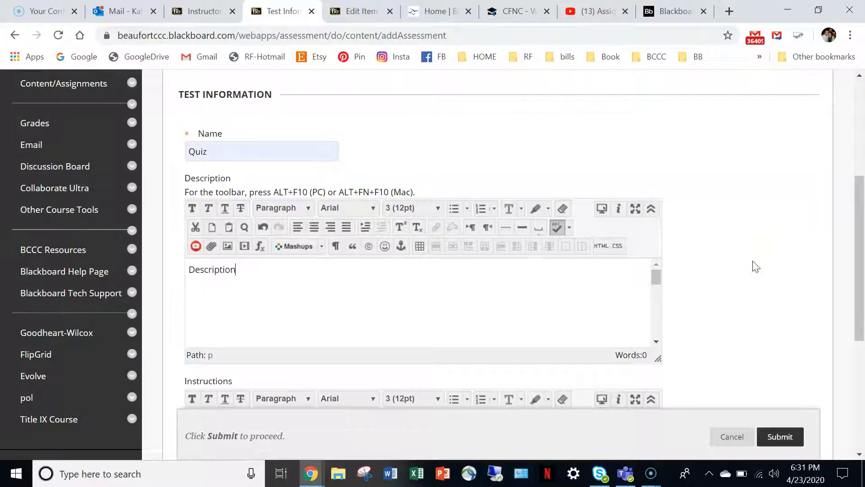
scroll(756, 266, "down", 2)
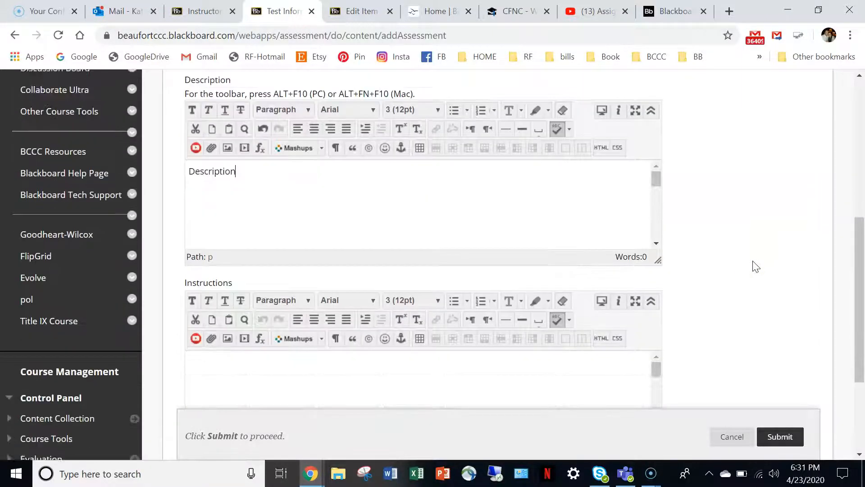
left_click(604, 347)
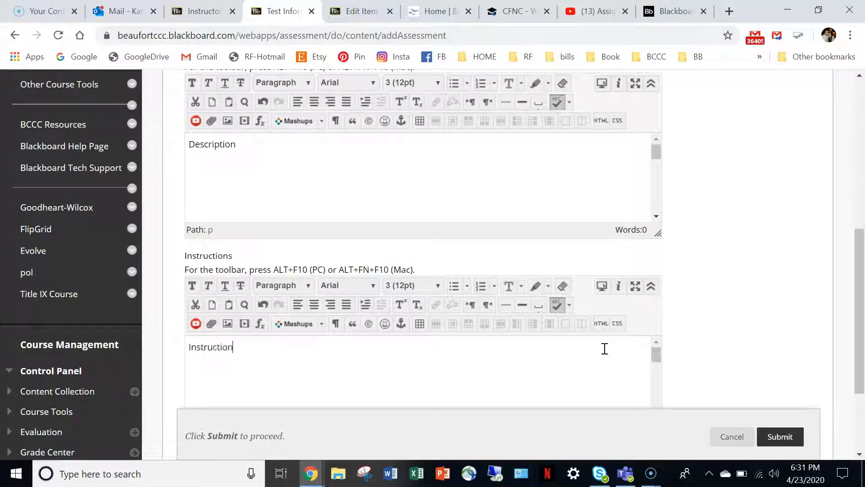
left_click(782, 437)
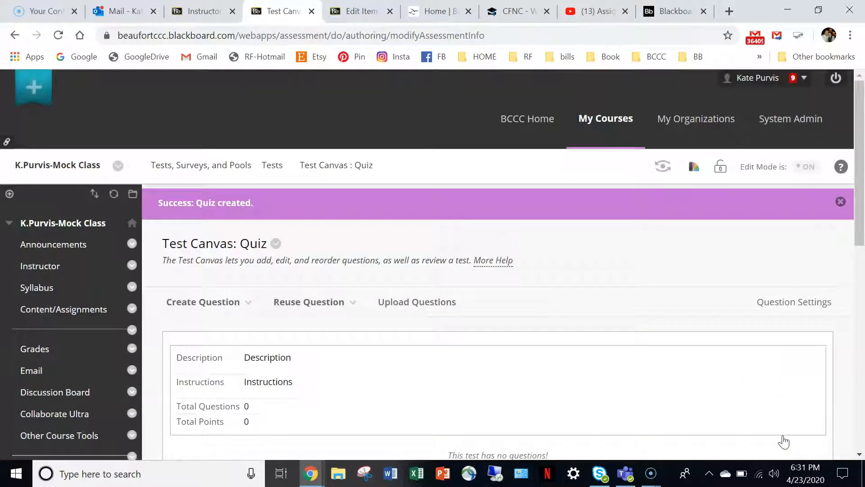
- Create a Multiple Choice question in the test canvas, leaving its title blank and entering "Question" as the question text
scroll(685, 327, "down", 2)
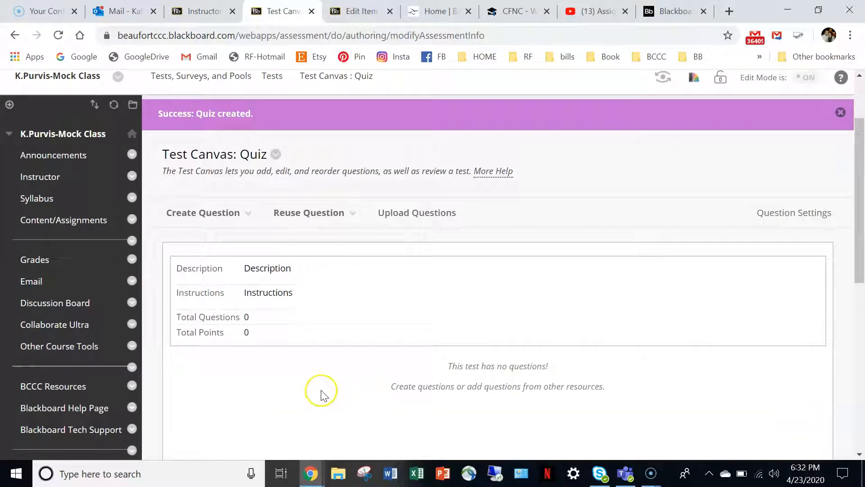
left_click(222, 214)
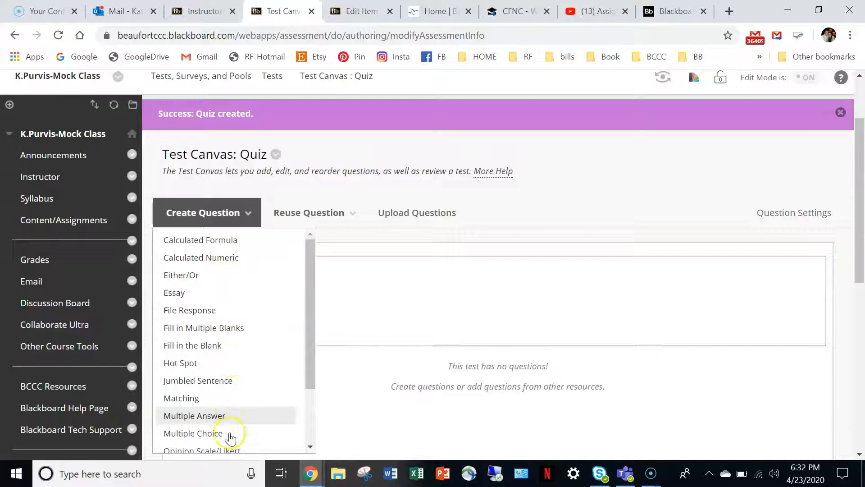
scroll(242, 398, "down", 2)
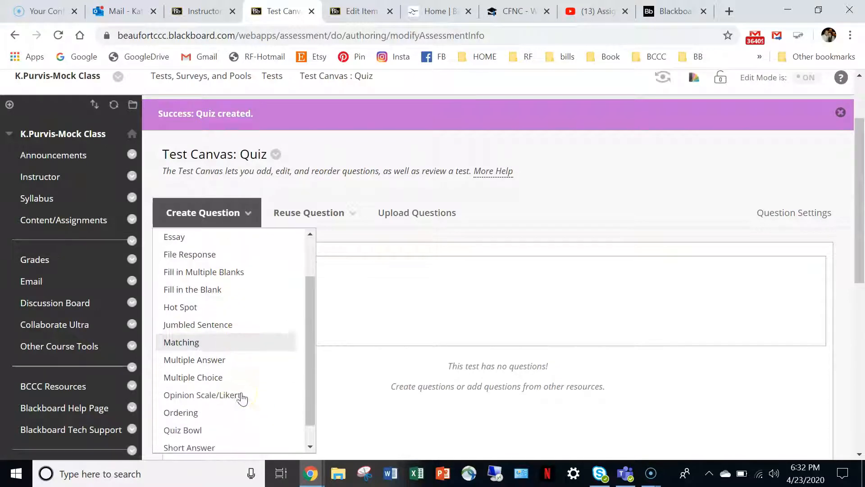
left_click(223, 375)
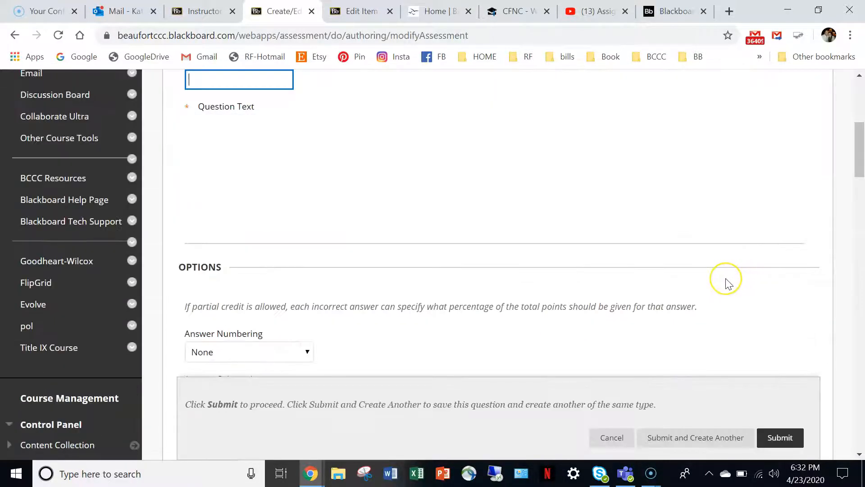
scroll(726, 284, "up", 3)
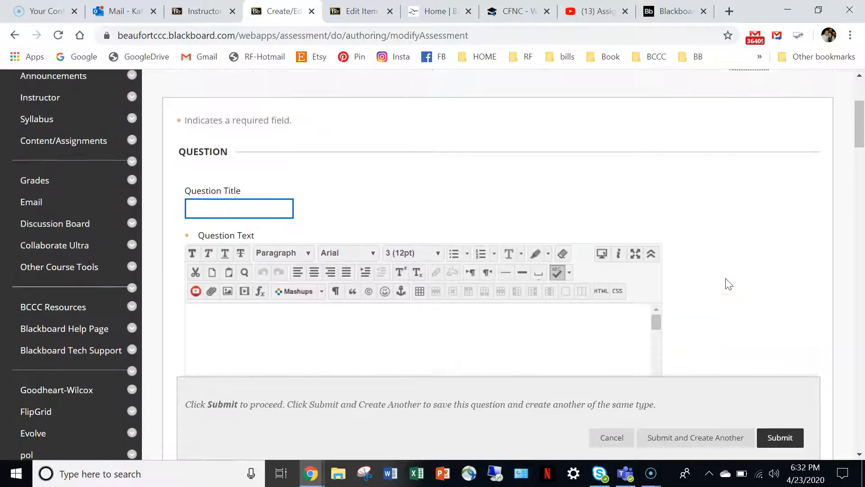
scroll(748, 258, "down", 2)
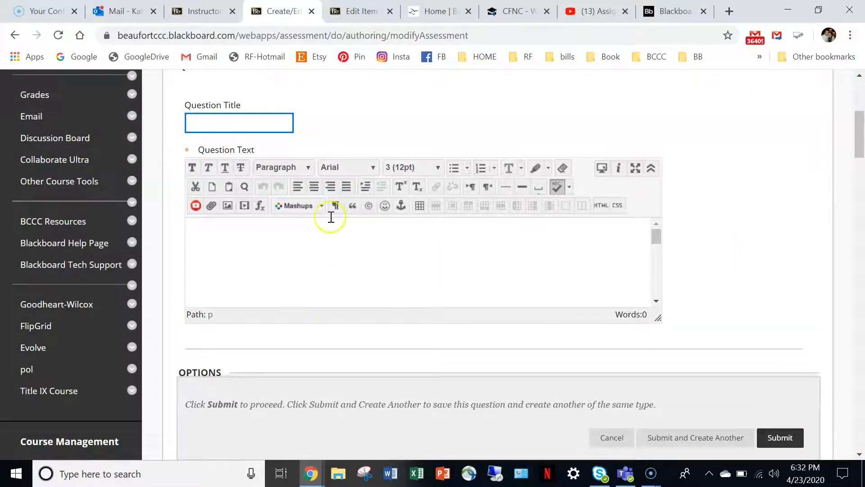
left_click(308, 256)
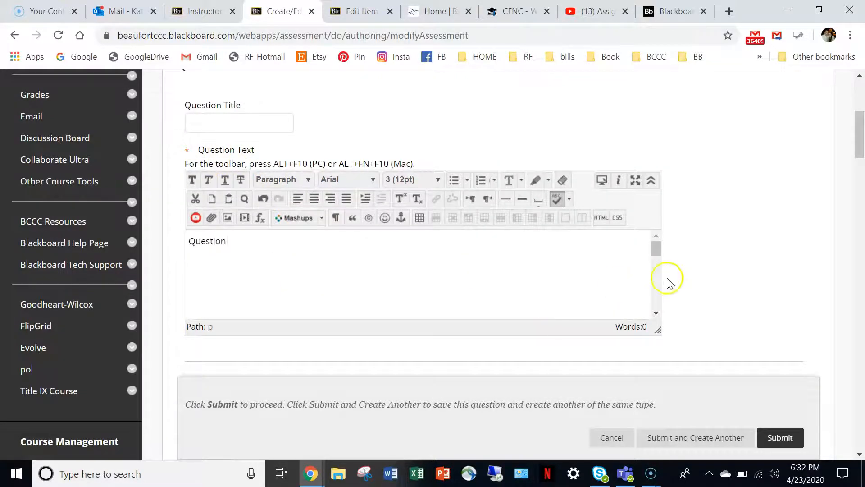
- Fill in Answer 1 with "a;dlkjfldjfaksljf;akj" and Answer 2 with ";kjf;asdkjfalsdkfj", keeping the default question options
scroll(750, 278, "down", 3)
scroll(750, 280, "down", 7)
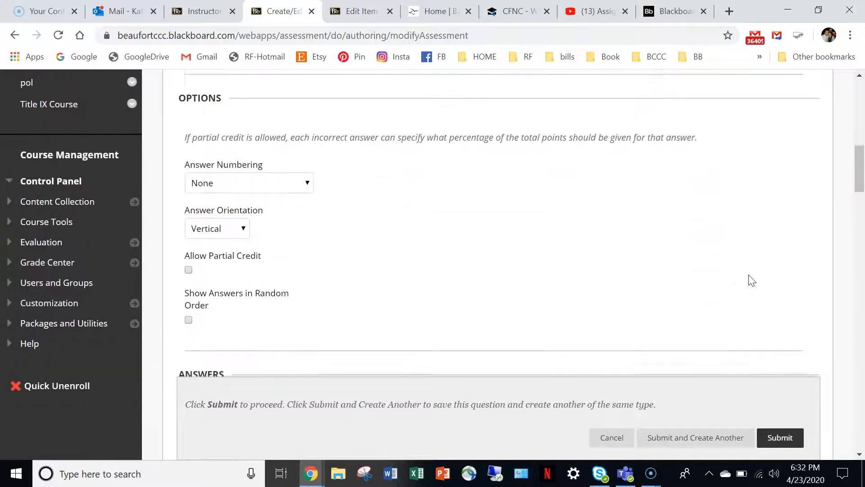
scroll(752, 279, "down", 5)
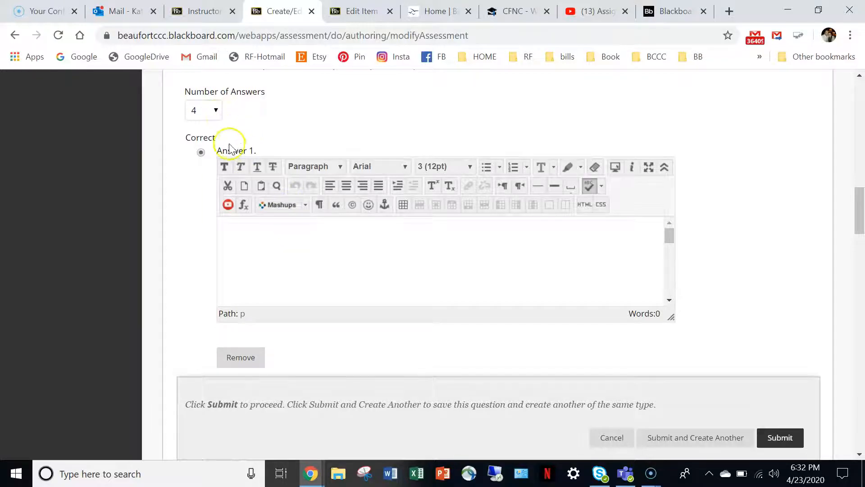
left_click(278, 244)
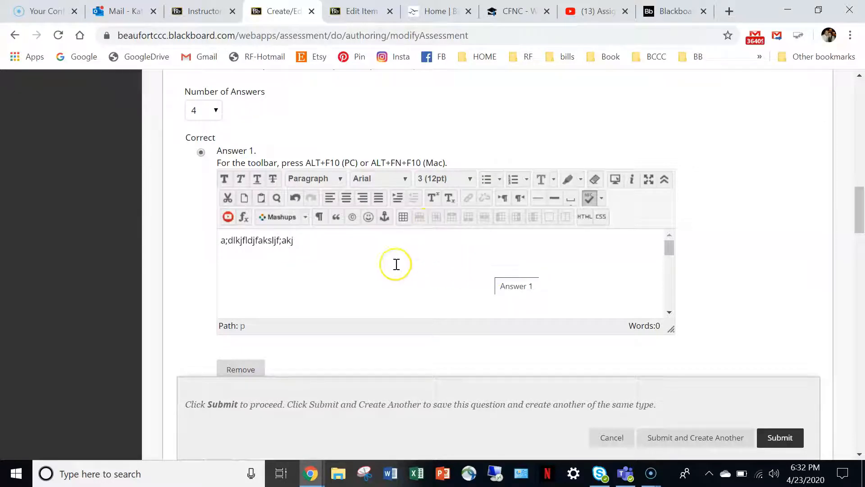
scroll(738, 232, "down", 1)
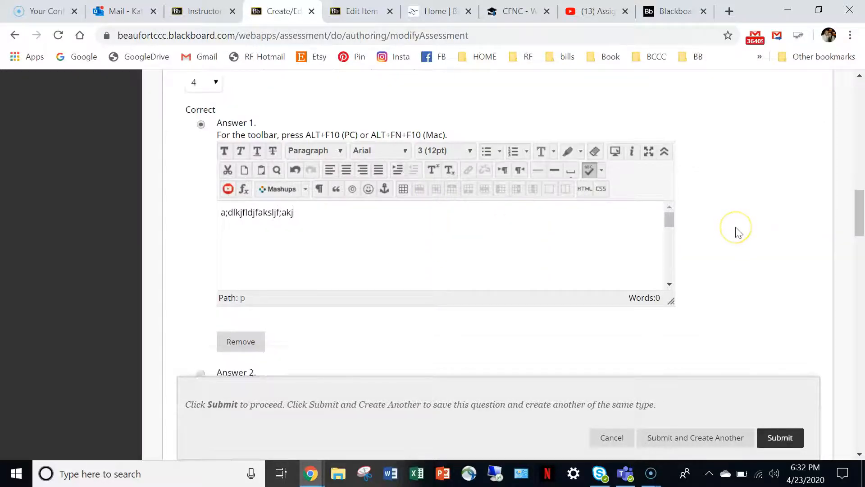
scroll(737, 231, "down", 5)
left_click(577, 249)
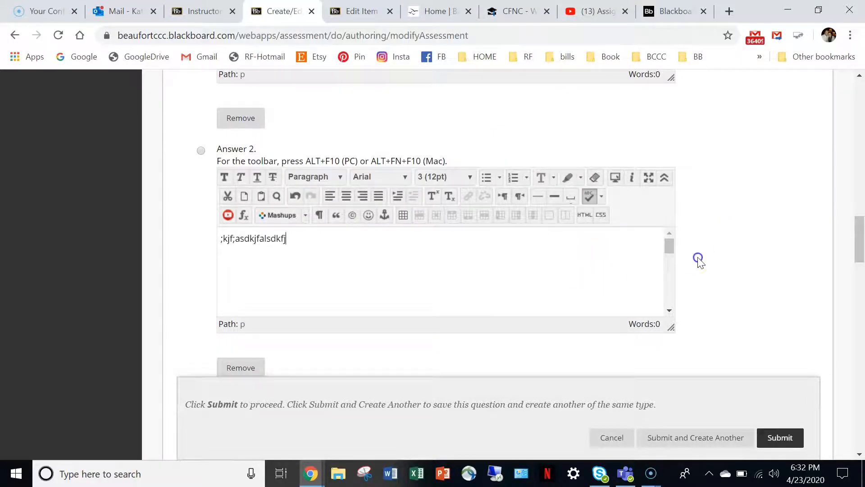
- Fill in Answer 3 with ";lkfja;lsdkjf;a" and Answer 4 with "a;ksjf;laskdjf;alkjf"
scroll(699, 259, "down", 7)
left_click(564, 189)
type(";lkfja;lsdkjf;a")
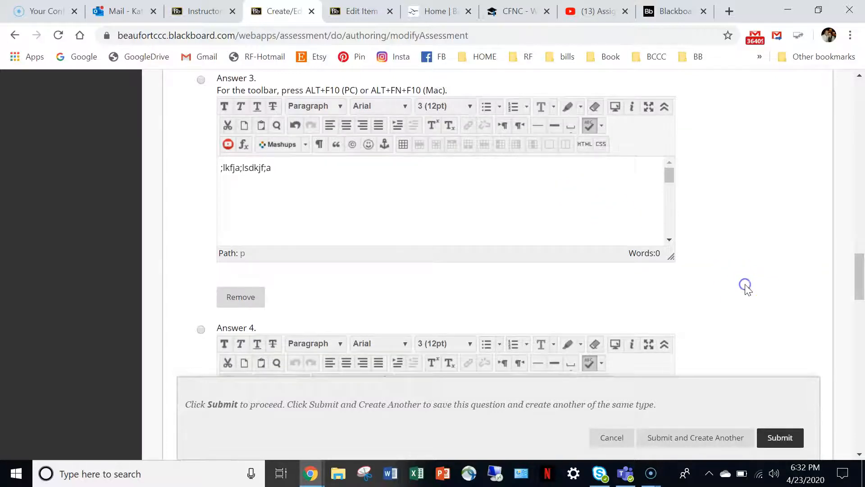
scroll(746, 286, "down", 4)
left_click(565, 267)
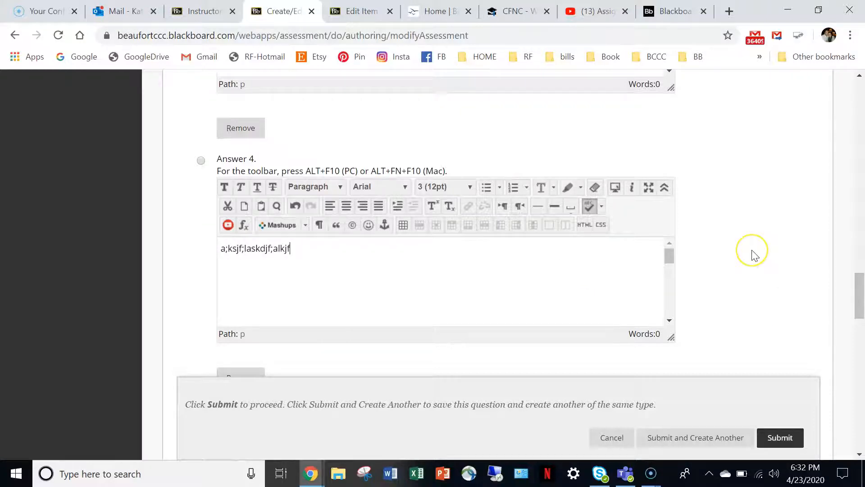
- Review the answers entered and mark Answer 3 as the correct one
scroll(756, 255, "up", 7)
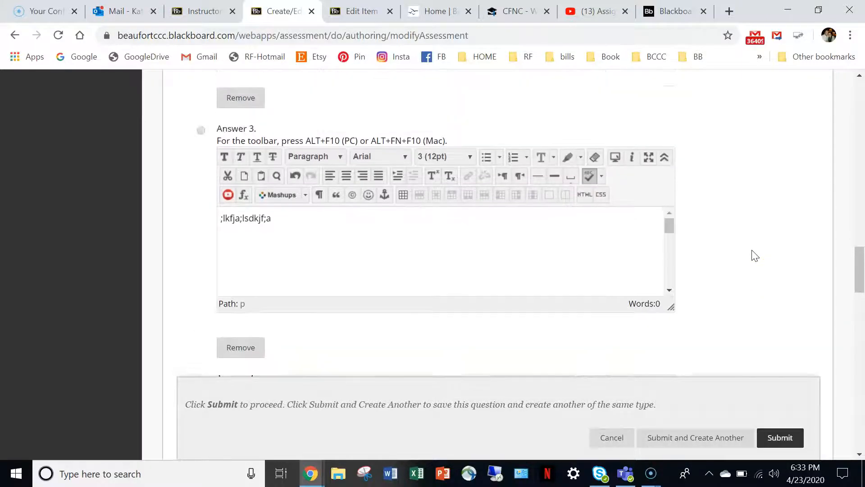
scroll(756, 256, "up", 5)
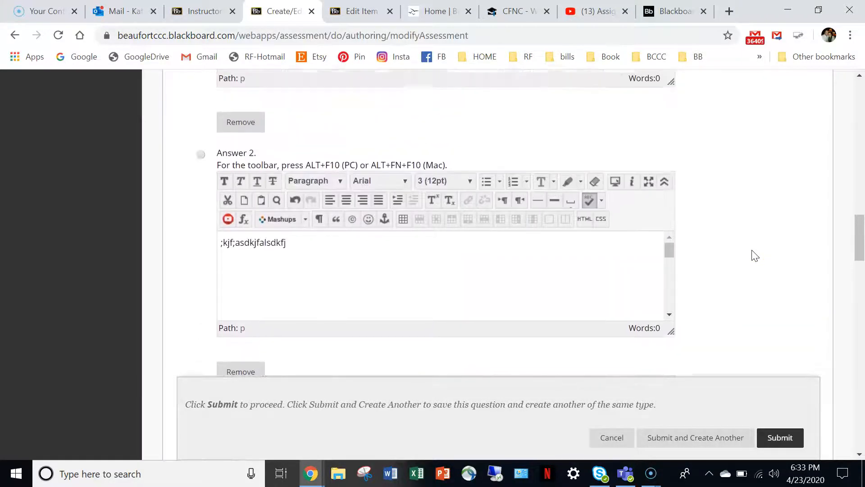
scroll(755, 256, "up", 4)
left_click(749, 228)
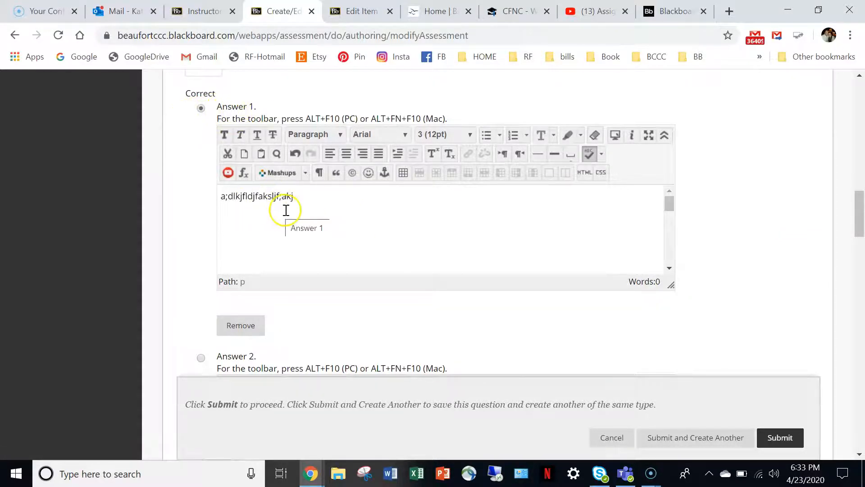
scroll(189, 253, "down", 6)
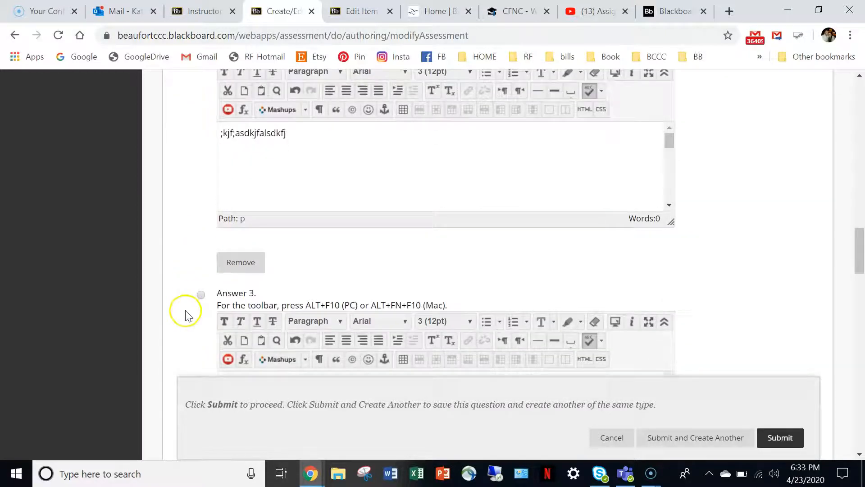
scroll(185, 311, "down", 1)
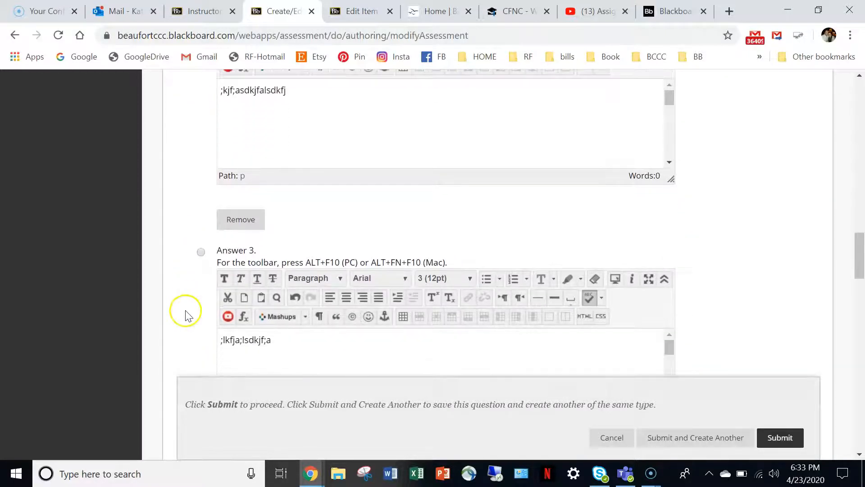
left_click(201, 253)
left_click(196, 290)
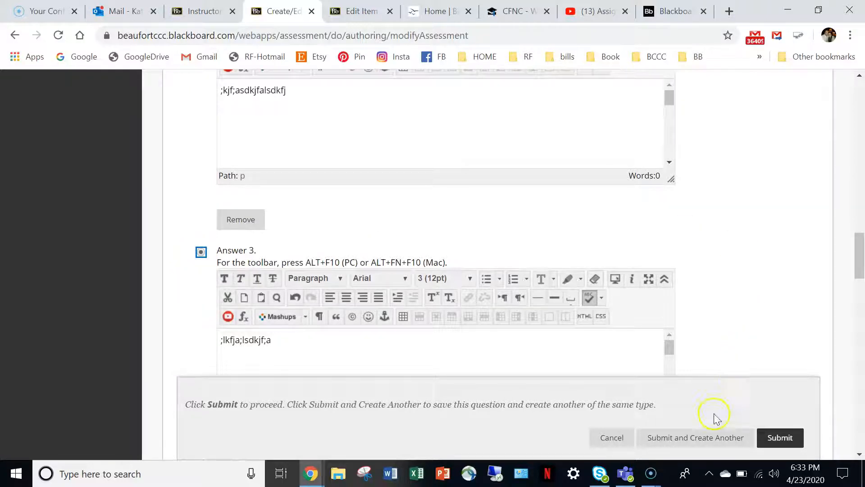
- Submit the question and create another of the same type with the question text "Question 2"
left_click(710, 438)
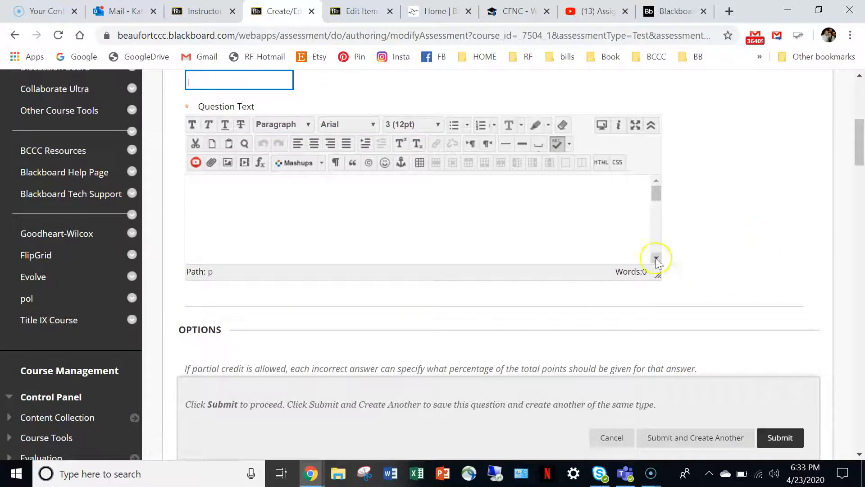
left_click(560, 219)
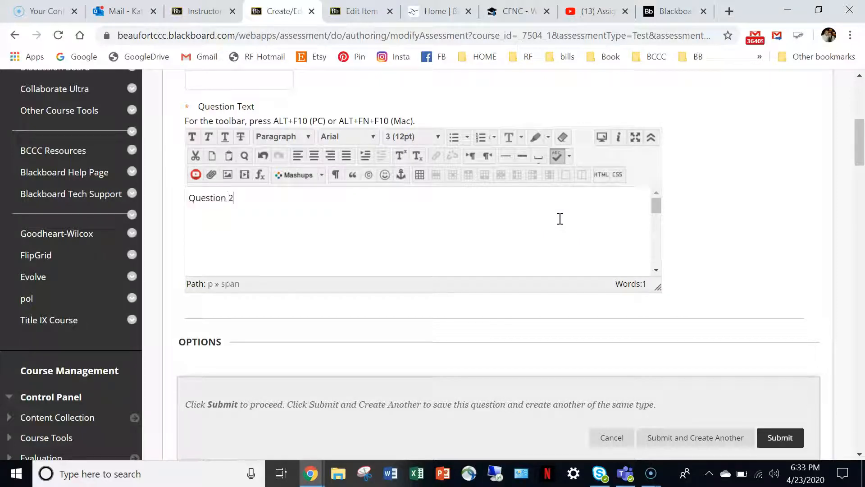
scroll(732, 213, "down", 10)
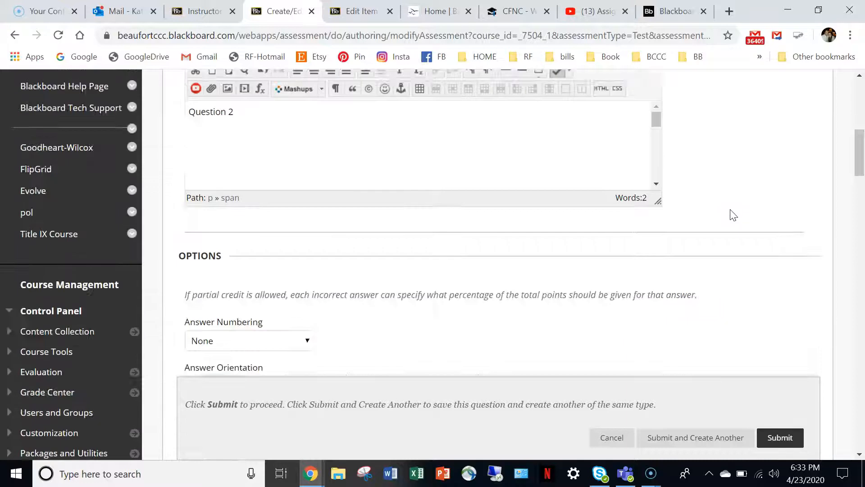
- Fill in Question 2's Answer 1 with ";lkfj;aldkjf;aldksj" and Answer 2 with "a;lskdjf;lskjf;lasdjkf"
scroll(733, 215, "down", 3)
left_click(537, 186)
type(";lkfj;aldkjf;aldksj")
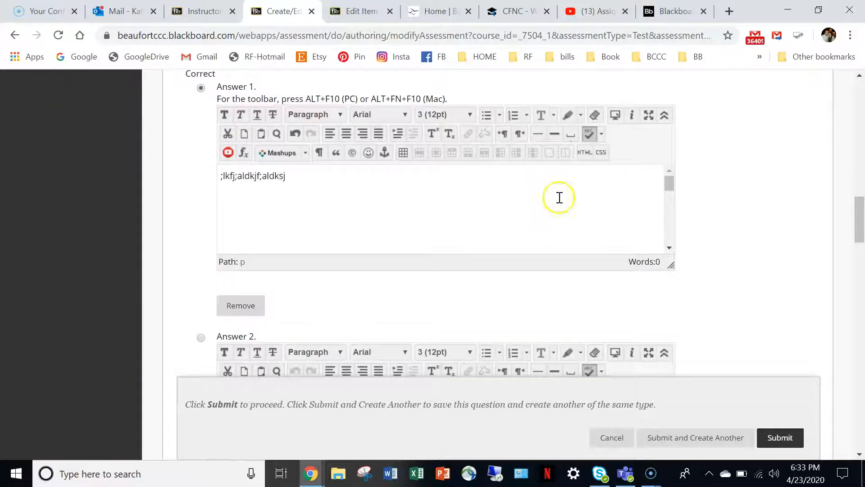
scroll(785, 199, "down", 4)
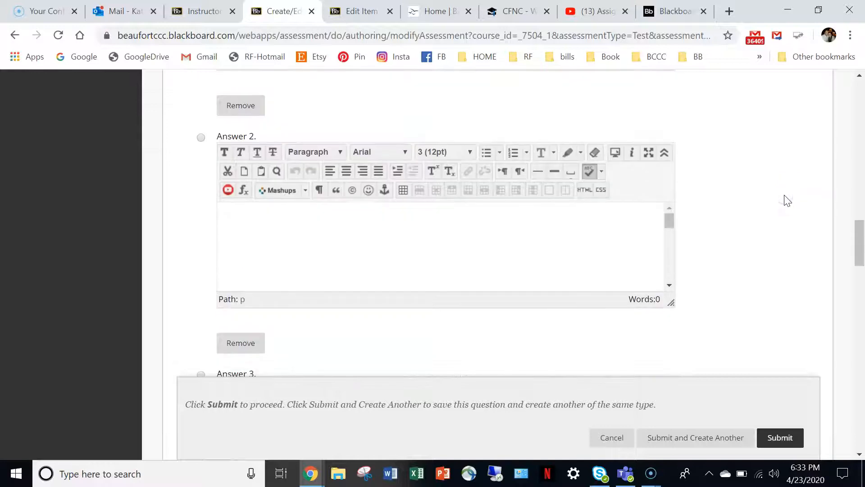
left_click(596, 247)
type("a;lskdjf;lskjf;lasdjkf")
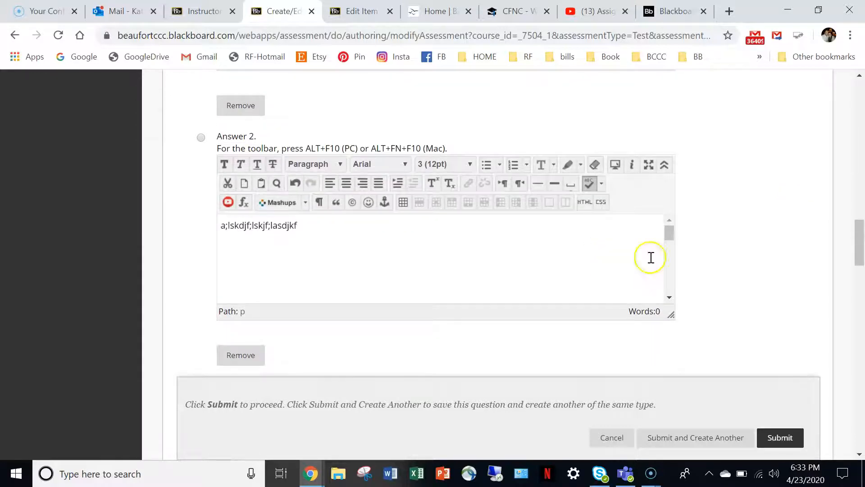
- Fill in Question 2's Answer 3 with "al;kdjflkadsjf;alsdkjf" and Answer 4 with "a;lskdjf;laksdjf;dlaksj"
scroll(740, 268, "down", 5)
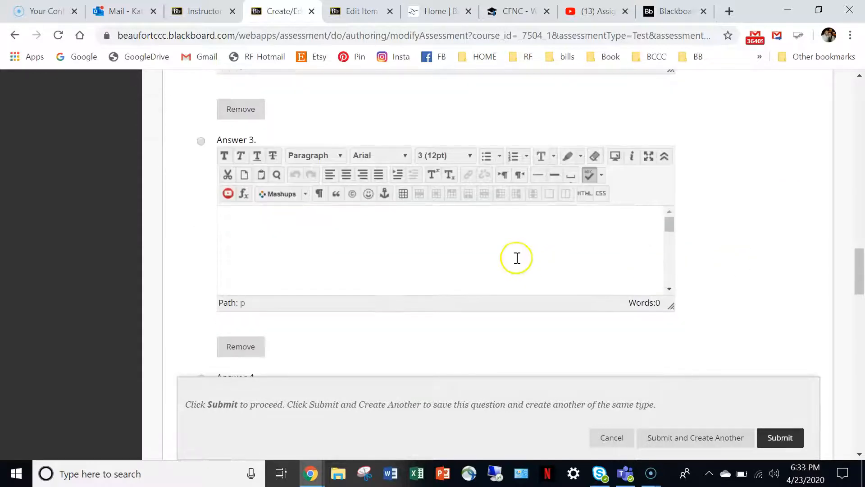
left_click(497, 240)
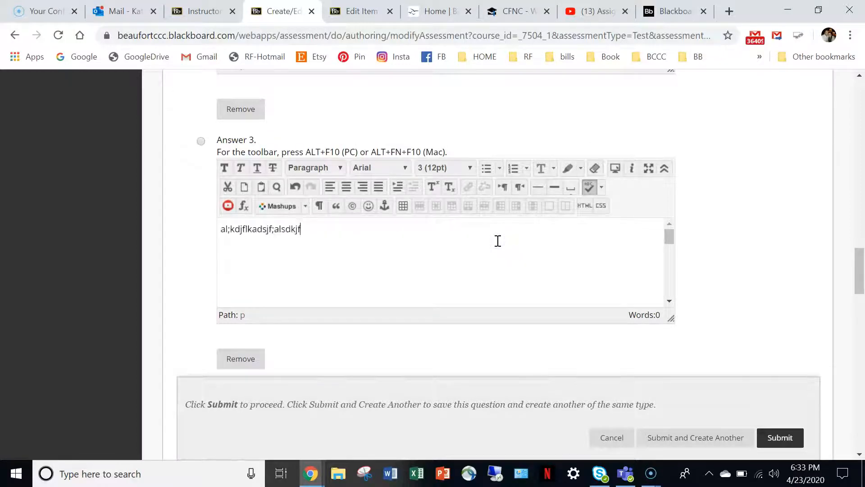
scroll(728, 280, "down", 4)
left_click(622, 309)
type("a;lskdjf;laksdjf;dlaksj")
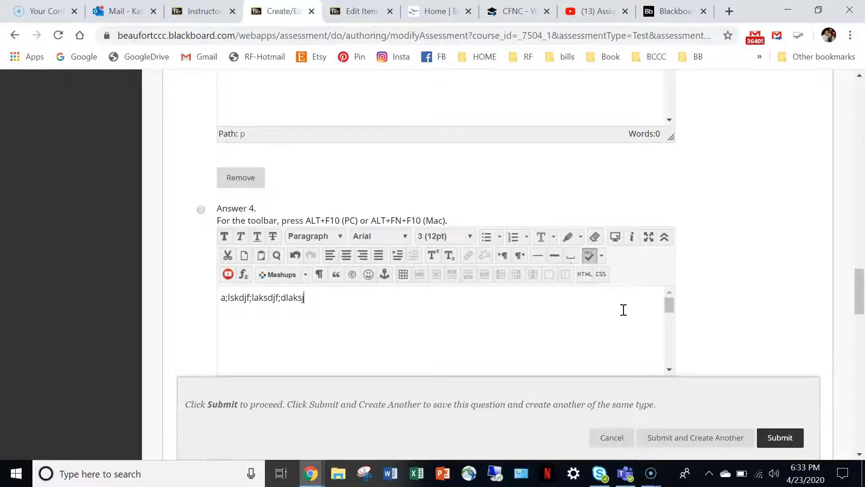
- Mark Answer 4 as the correct answer of Question 2 and submit the question
scroll(782, 293, "up", 15)
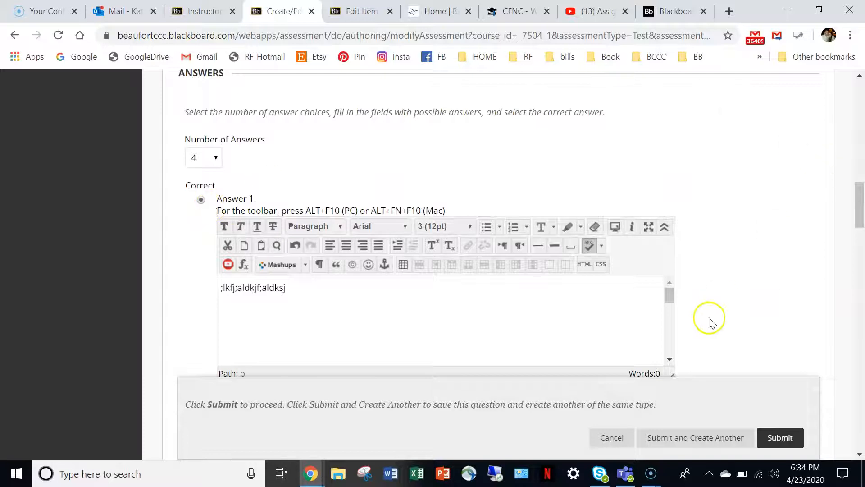
scroll(726, 295, "down", 4)
scroll(727, 297, "down", 9)
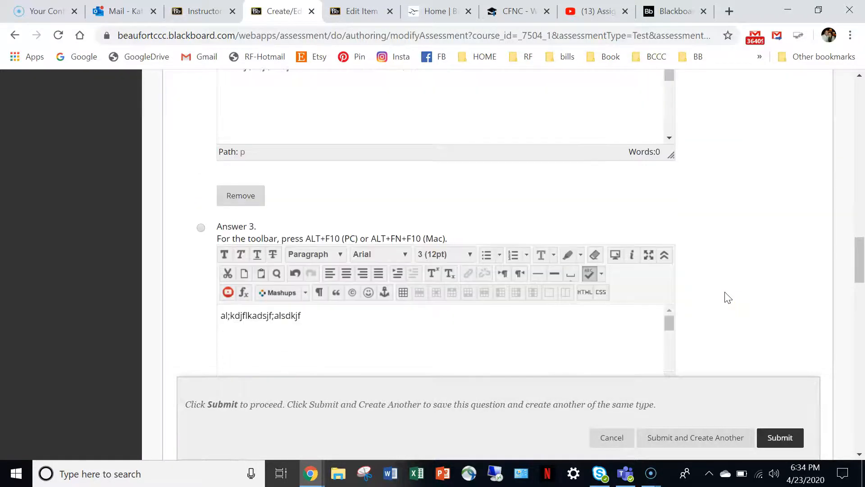
scroll(726, 297, "down", 3)
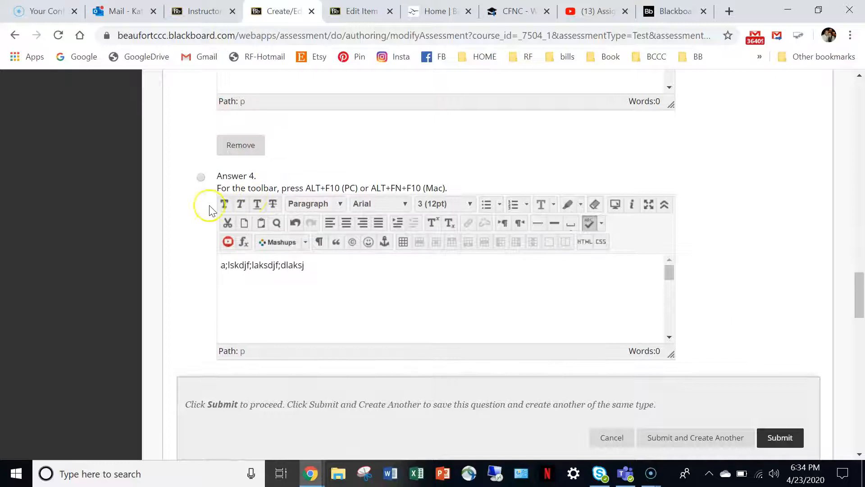
left_click(201, 178)
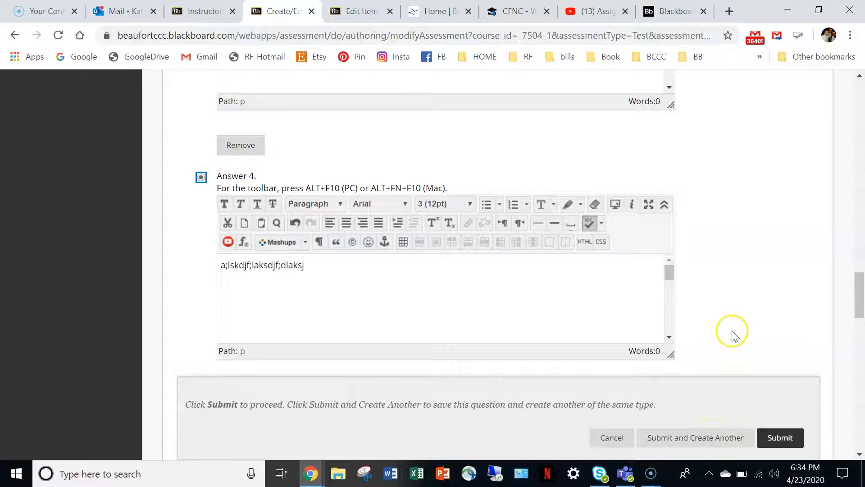
left_click(780, 440)
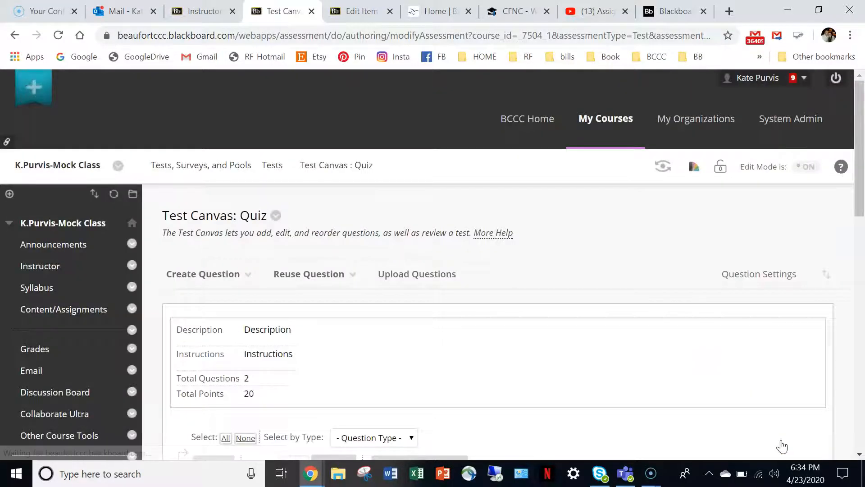
- Review both multiple choice questions on the Quiz test canvas, including their answers and marked correct choices
scroll(633, 360, "down", 9)
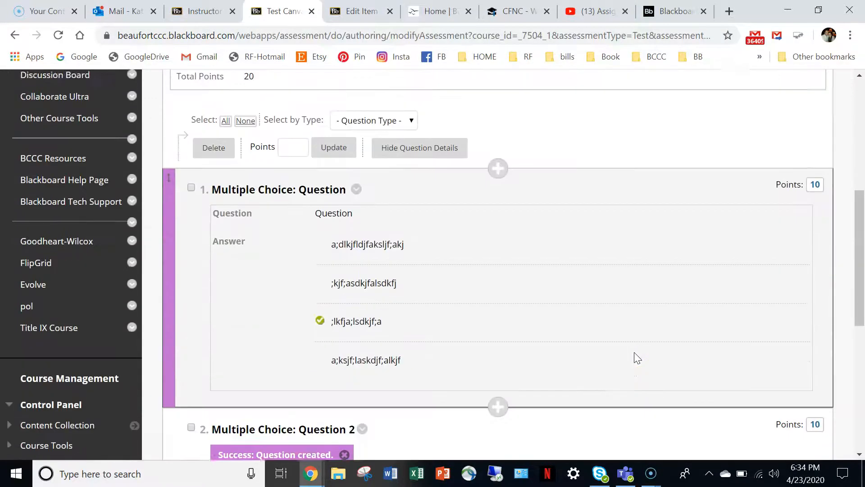
scroll(637, 358, "down", 5)
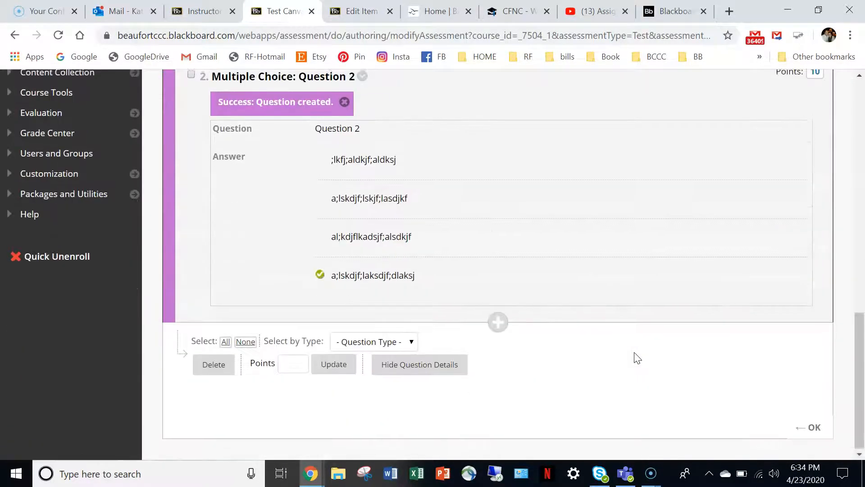
scroll(635, 356, "up", 7)
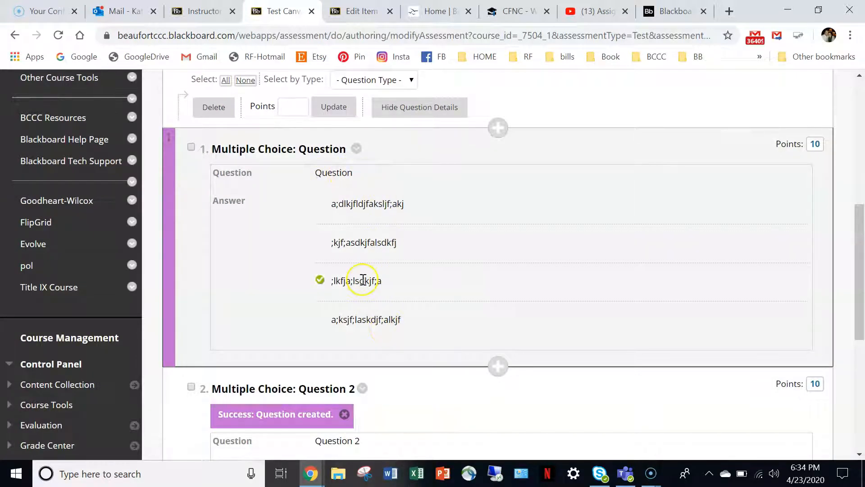
scroll(364, 279, "down", 6)
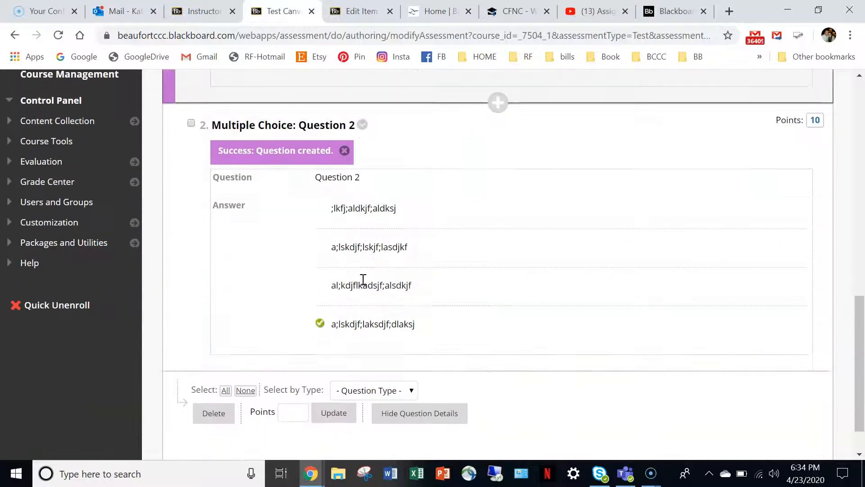
scroll(364, 280, "up", 3)
scroll(364, 280, "up", 3)
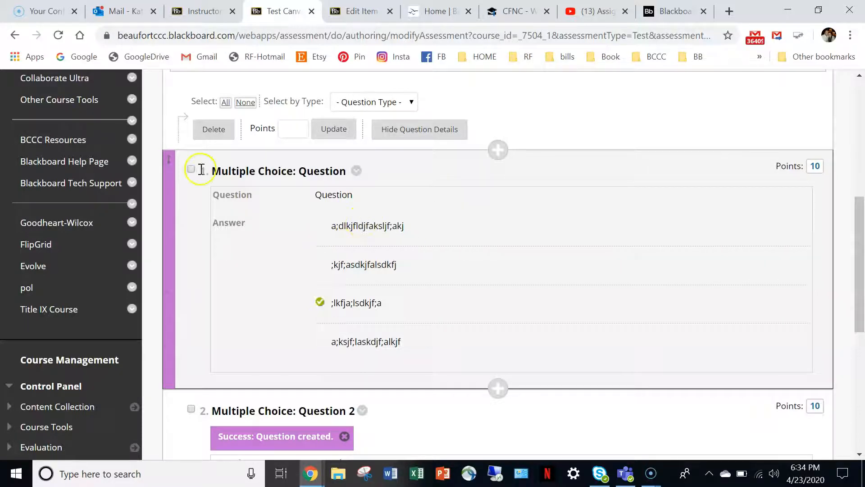
- Select all questions on the test canvas and update their points to 1 each
left_click(225, 104)
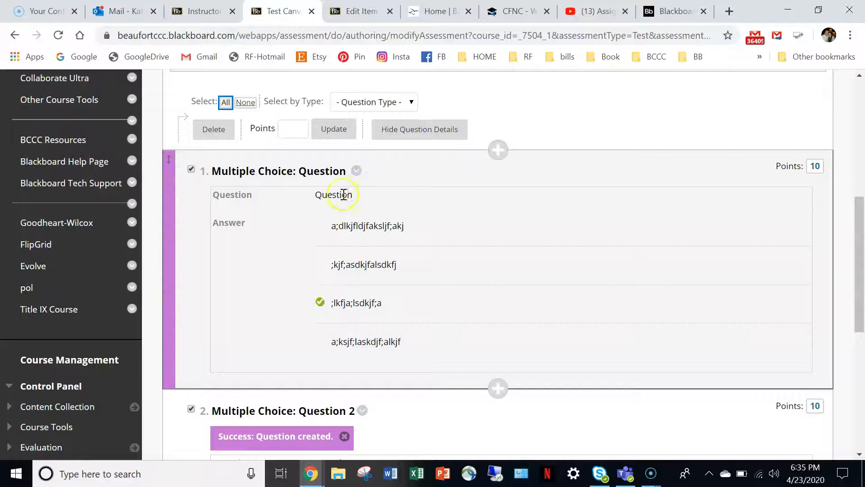
left_click(296, 127)
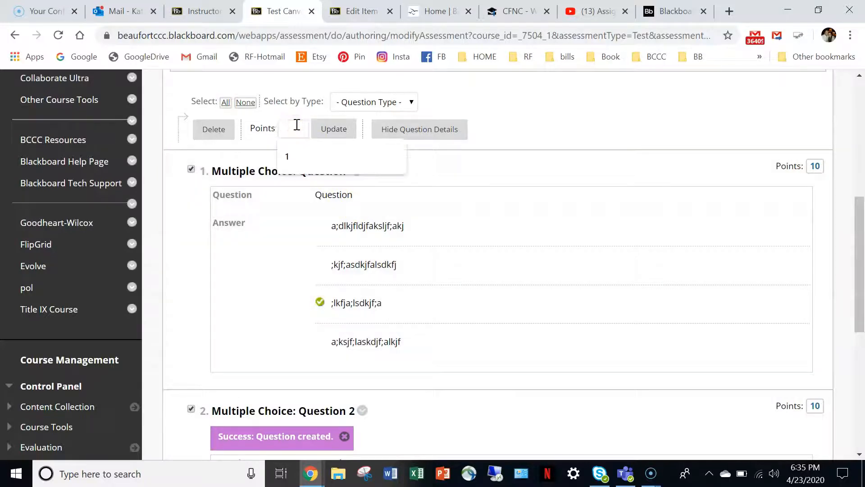
type("1")
left_click(553, 119)
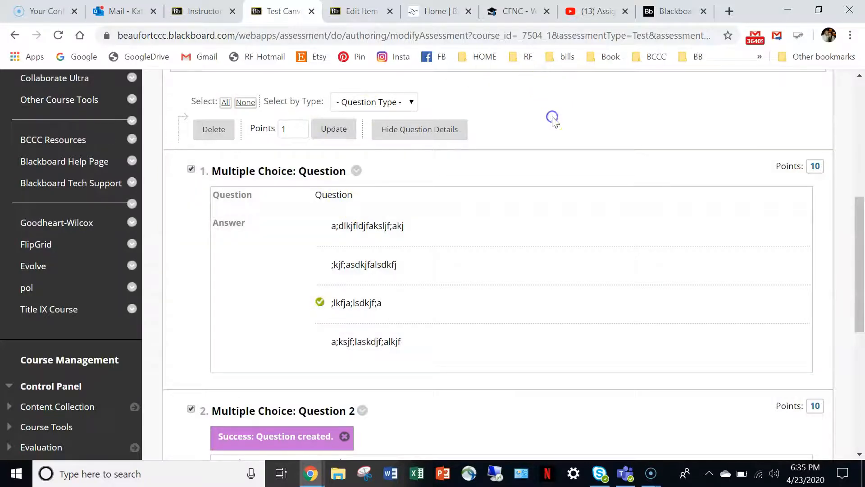
scroll(555, 122, "up", 1)
scroll(554, 121, "down", 1)
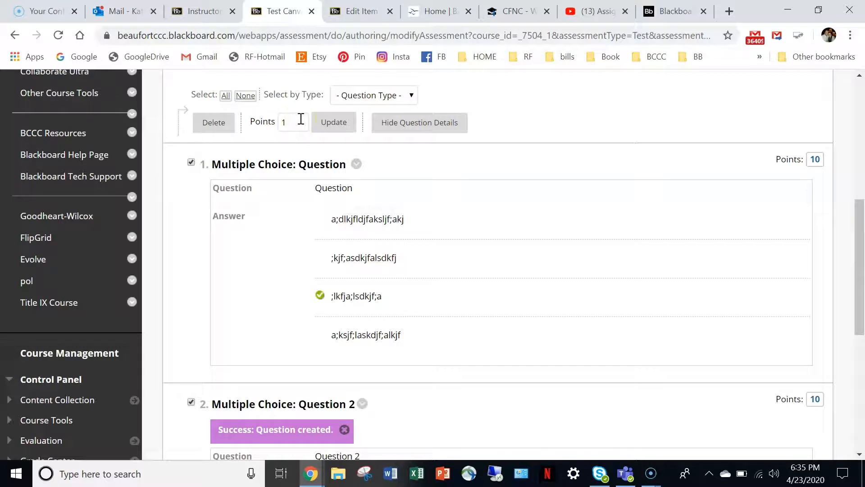
left_click(333, 122)
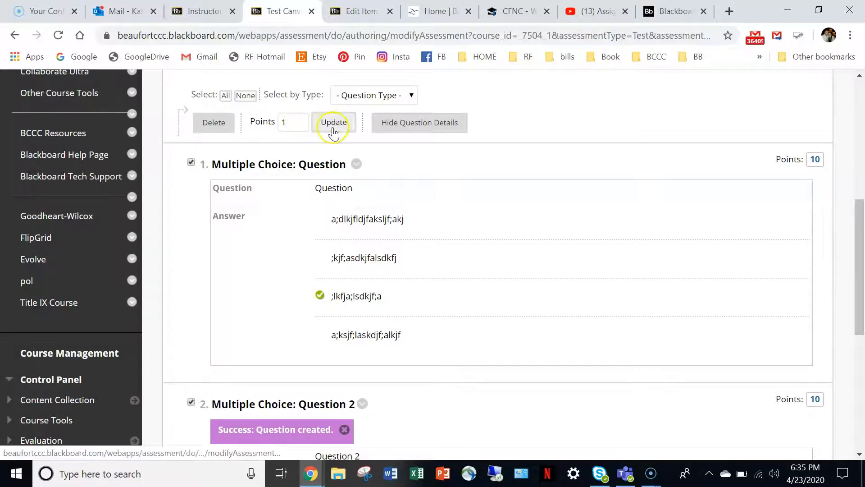
left_click(334, 131)
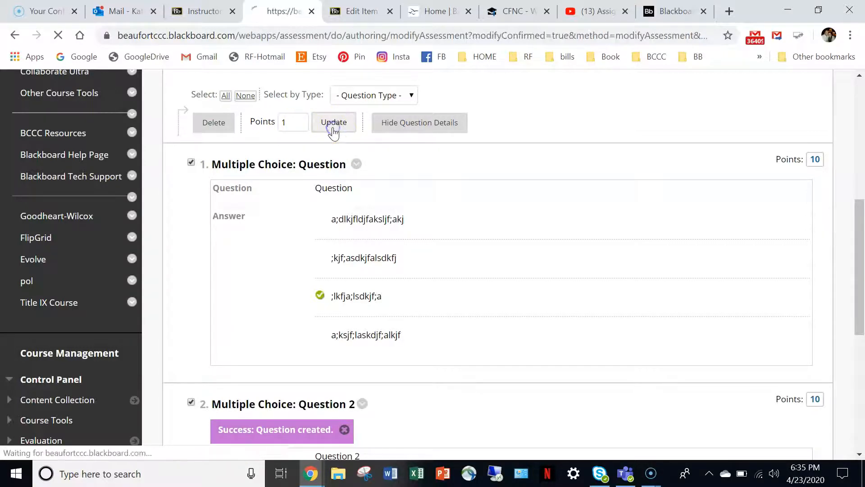
- Check the test's total points and the points assigned to each question on the test canvas
scroll(610, 299, "down", 3)
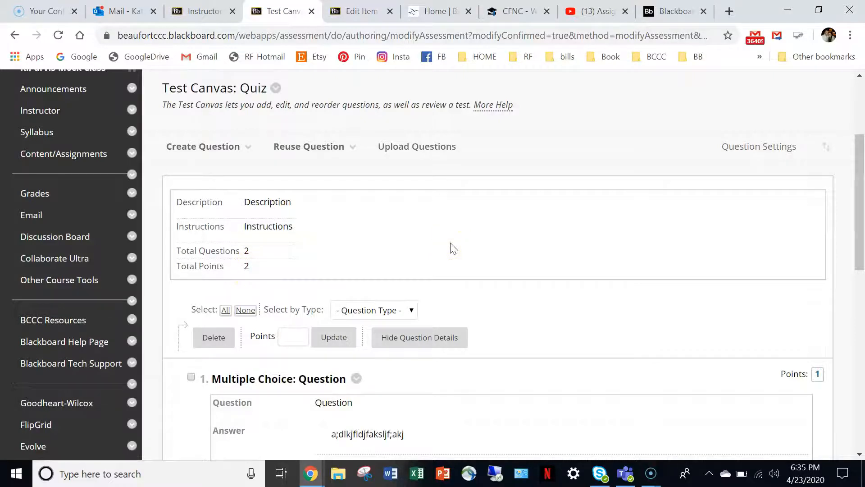
scroll(452, 244, "down", 6)
scroll(451, 243, "down", 4)
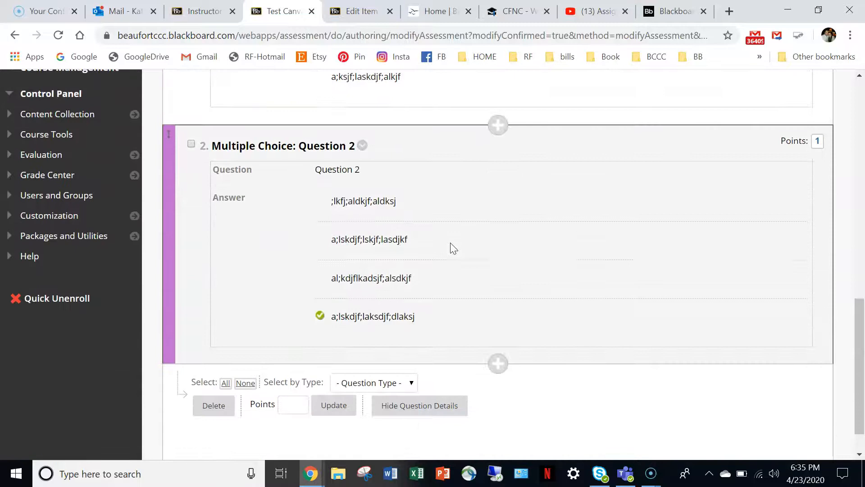
scroll(453, 248, "up", 5)
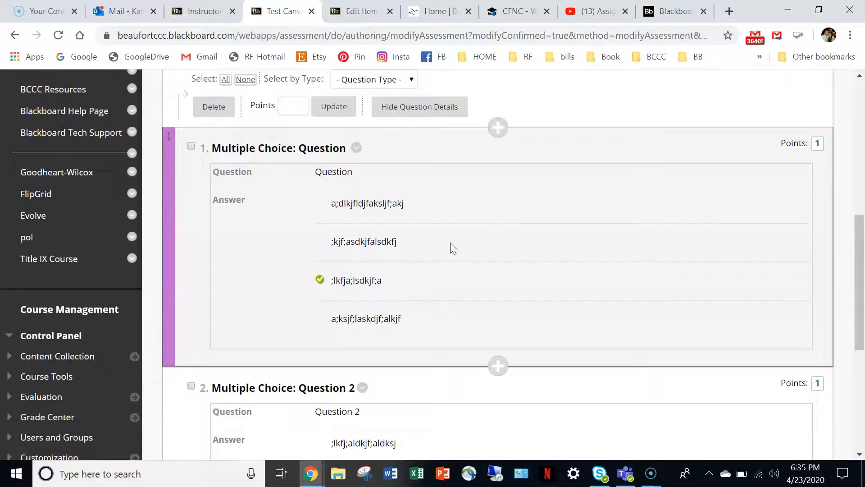
scroll(453, 248, "up", 5)
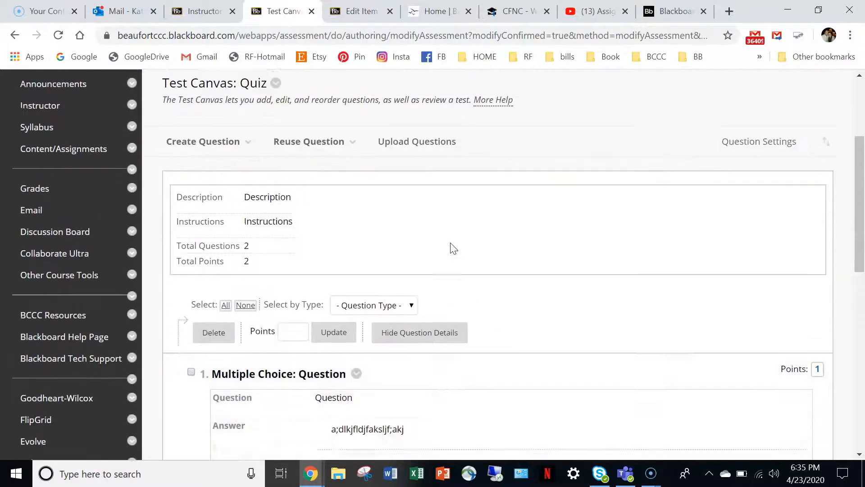
scroll(453, 248, "up", 2)
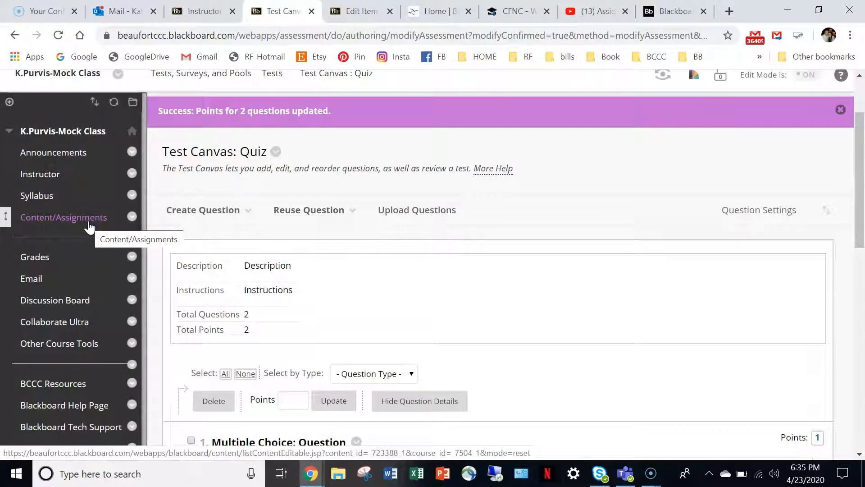
- Open Folder 1: Blackboard within Course Content in the mock class's Content/Assignments area and look through its items
left_click(202, 11)
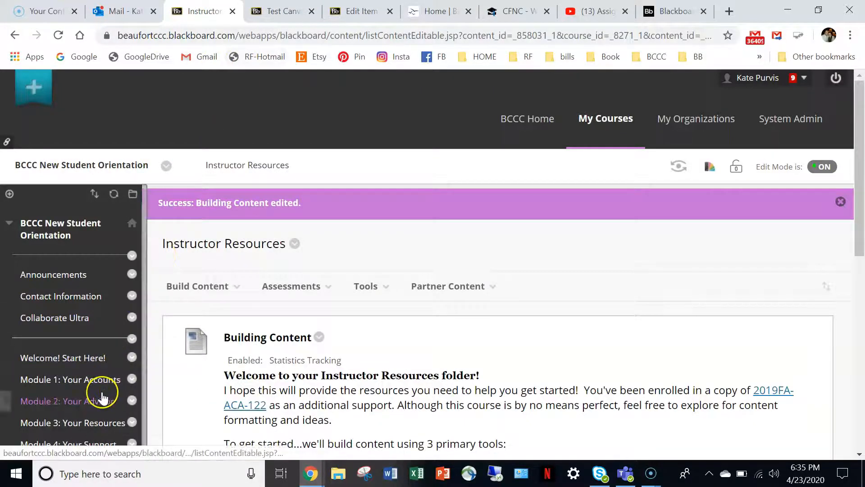
left_click(270, 6)
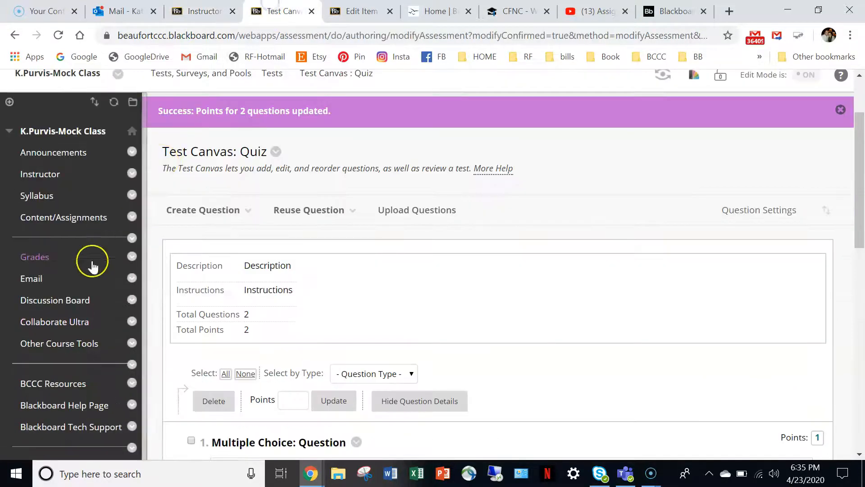
left_click(82, 220)
left_click(198, 258)
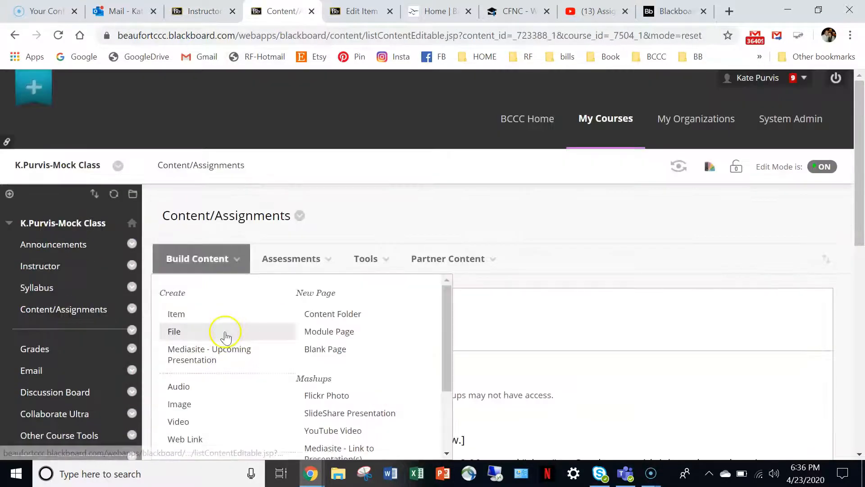
left_click(405, 356)
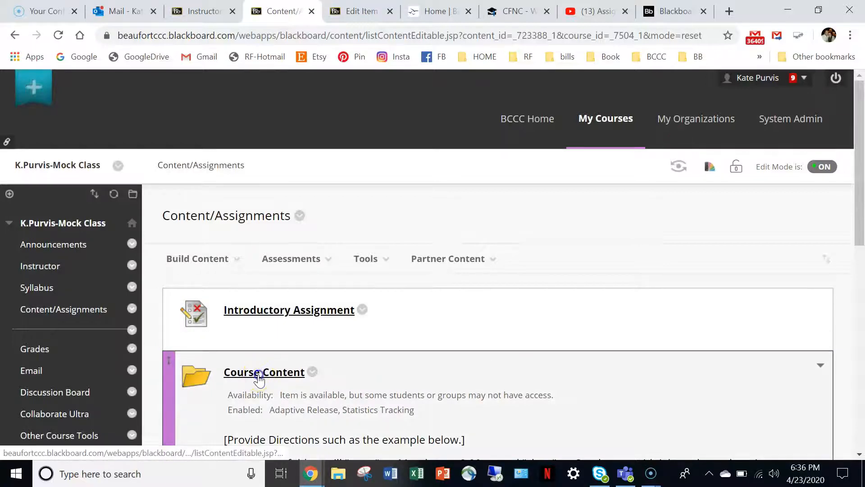
left_click(258, 372)
left_click(295, 313)
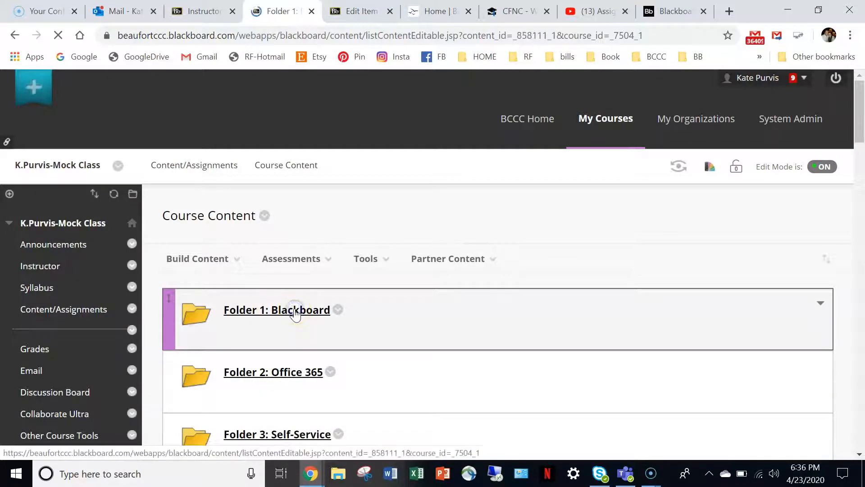
scroll(377, 375, "down", 5)
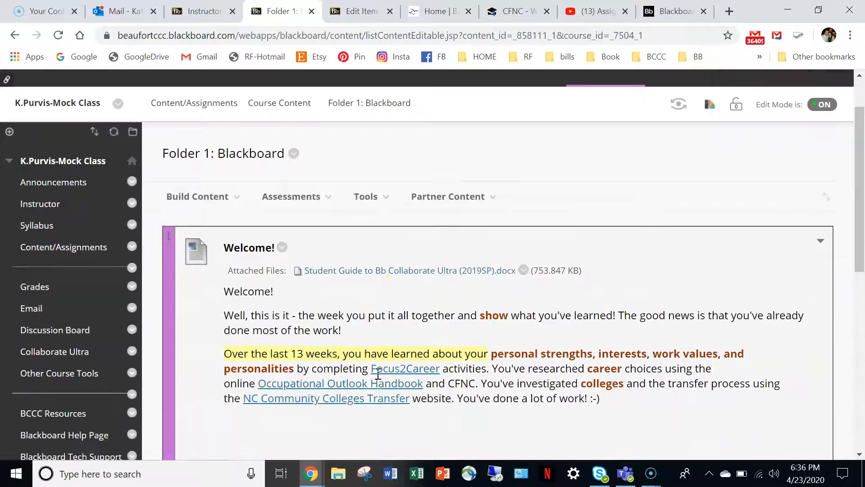
scroll(378, 374, "down", 5)
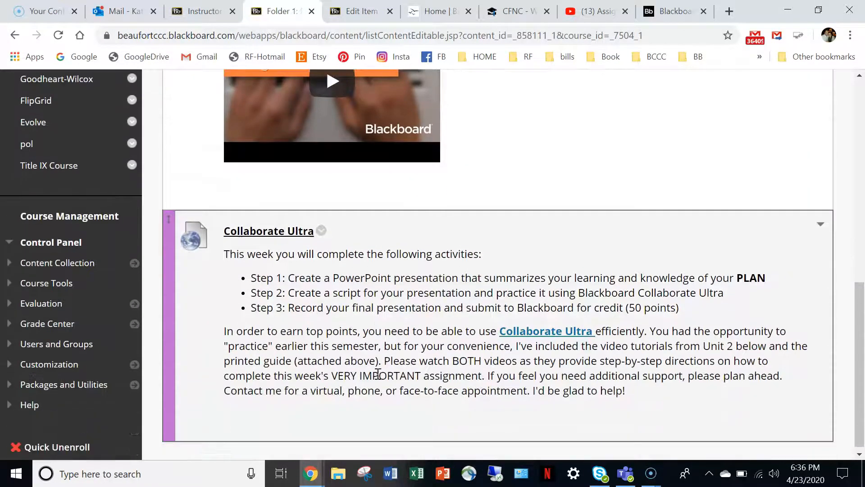
scroll(378, 374, "up", 10)
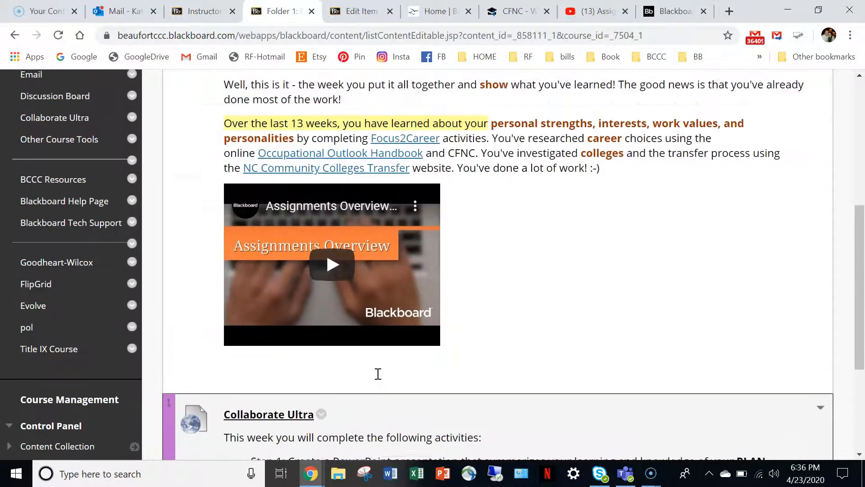
- Add the existing test Quiz, the last one in the list of existing tests, to Folder 1: Blackboard as an assessment
scroll(376, 378, "up", 1)
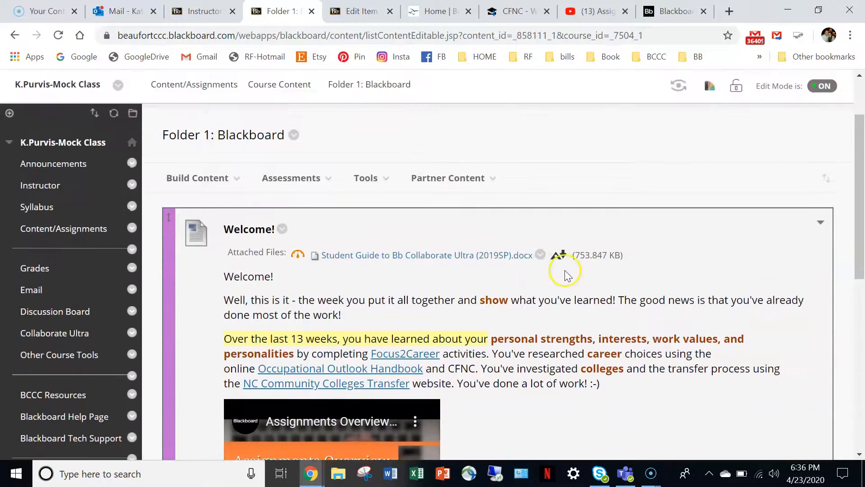
left_click(191, 180)
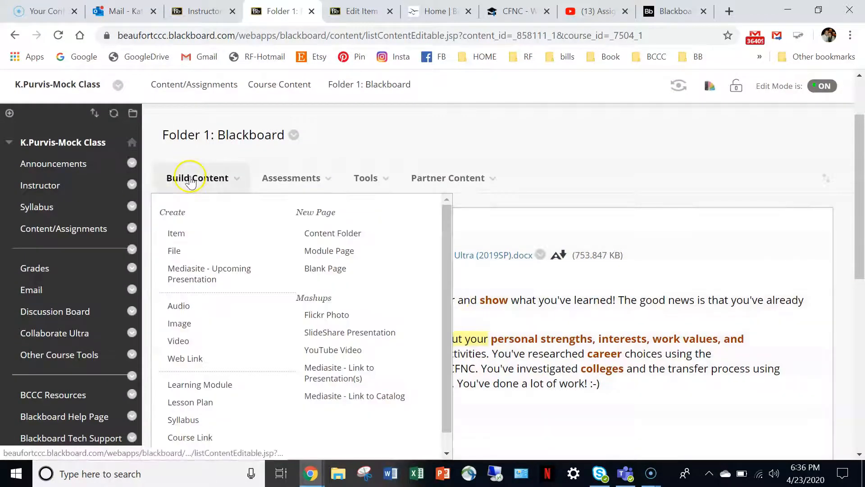
left_click(291, 178)
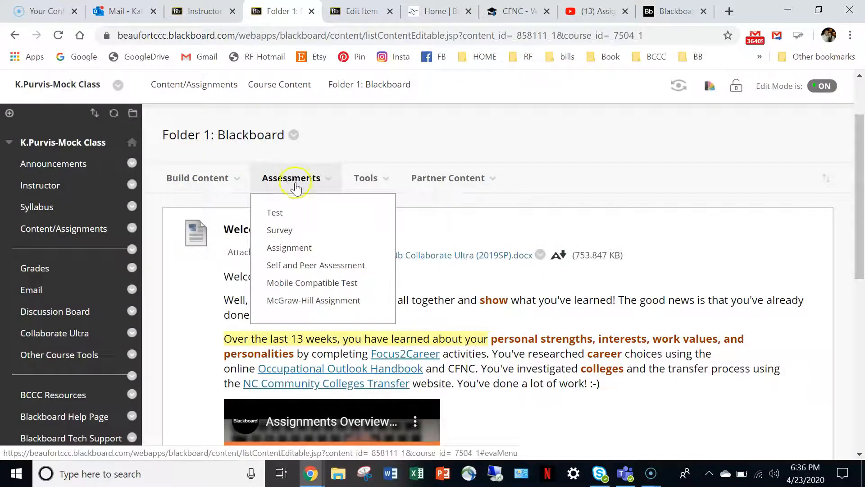
left_click(282, 213)
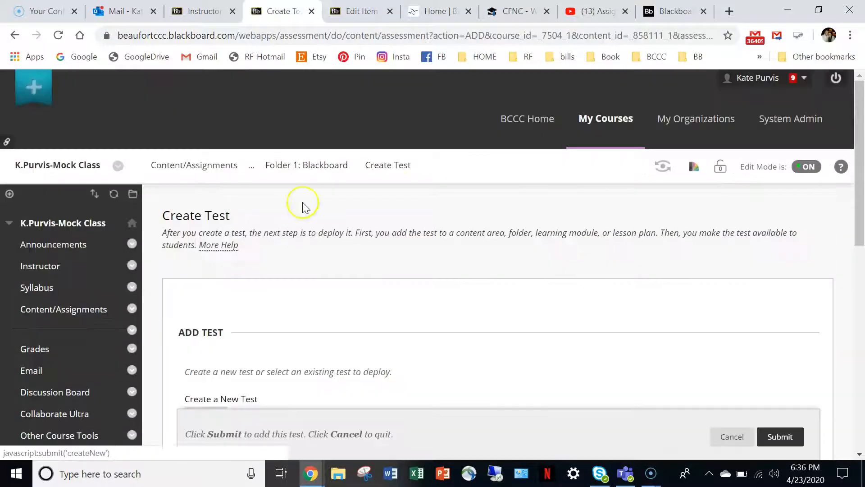
scroll(513, 289, "down", 6)
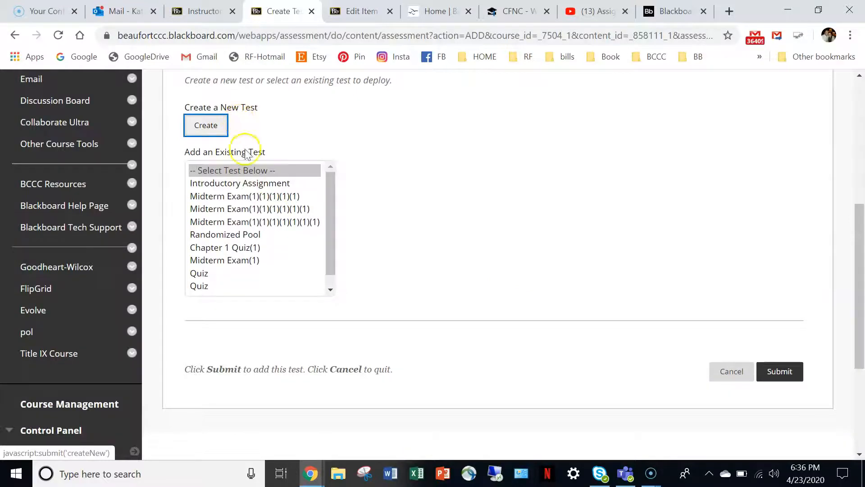
left_click(204, 285)
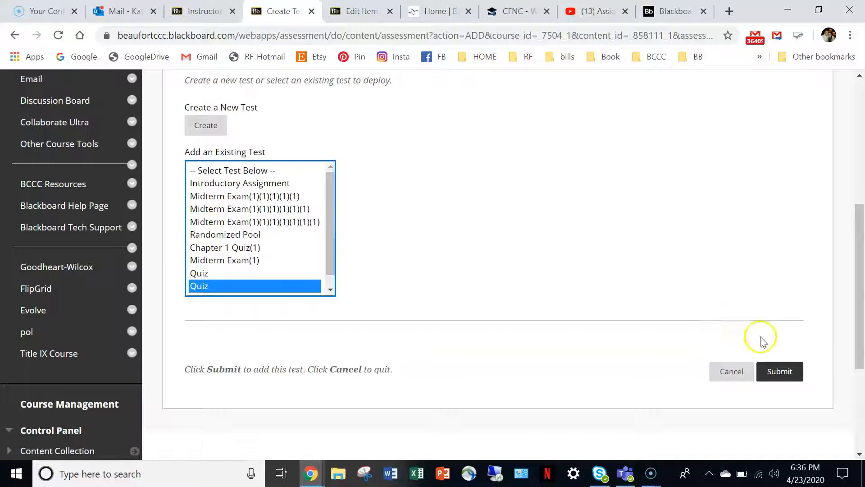
left_click(778, 374)
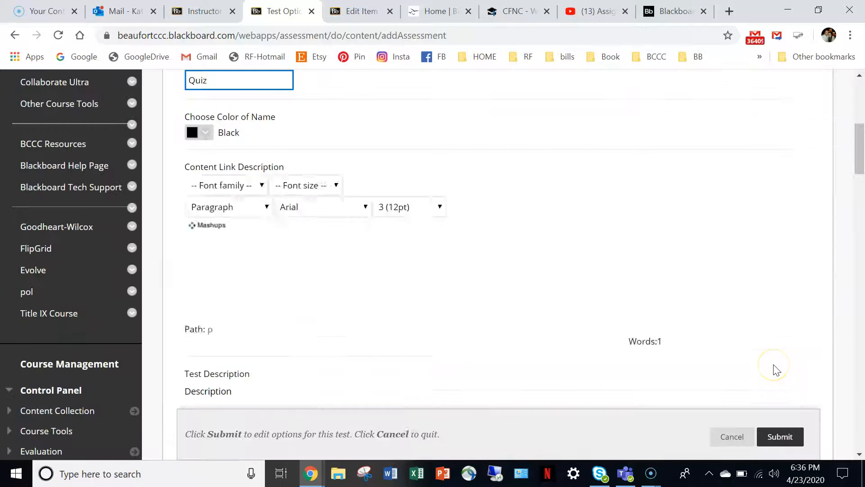
- Look through the Quiz's description, availability, attempts, timer, display date, password and exception options, and submit them without changes
scroll(723, 321, "down", 4)
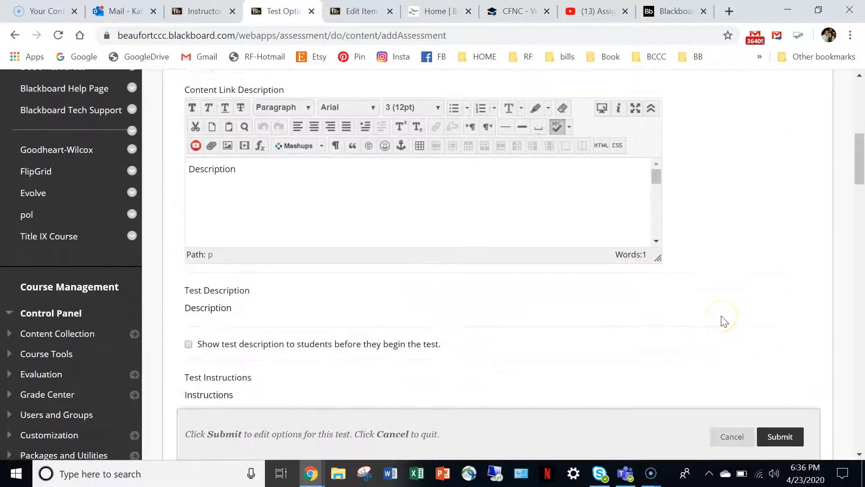
scroll(724, 321, "down", 2)
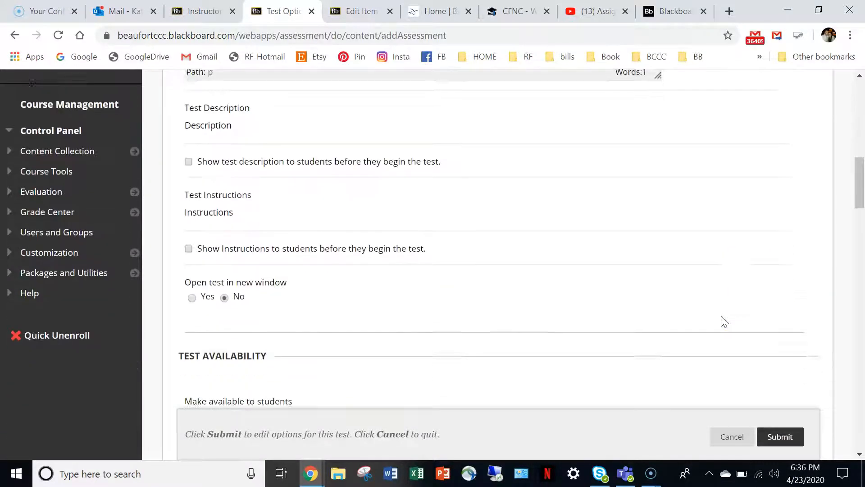
scroll(723, 321, "down", 5)
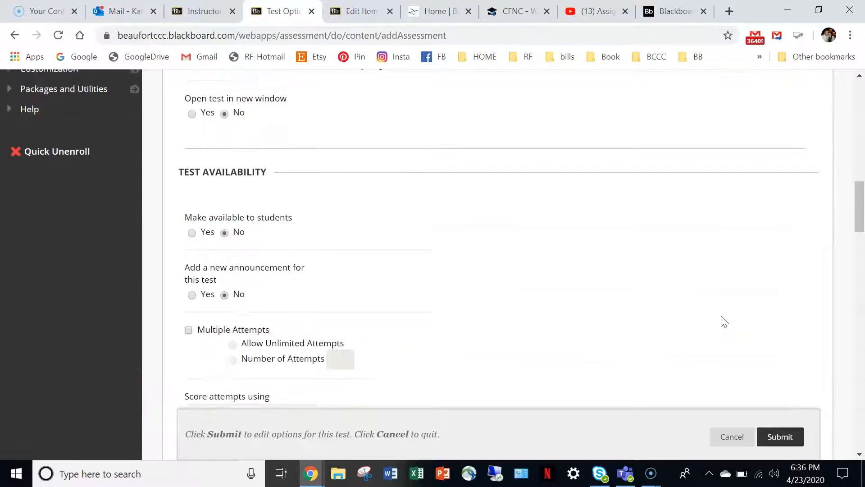
scroll(723, 321, "down", 5)
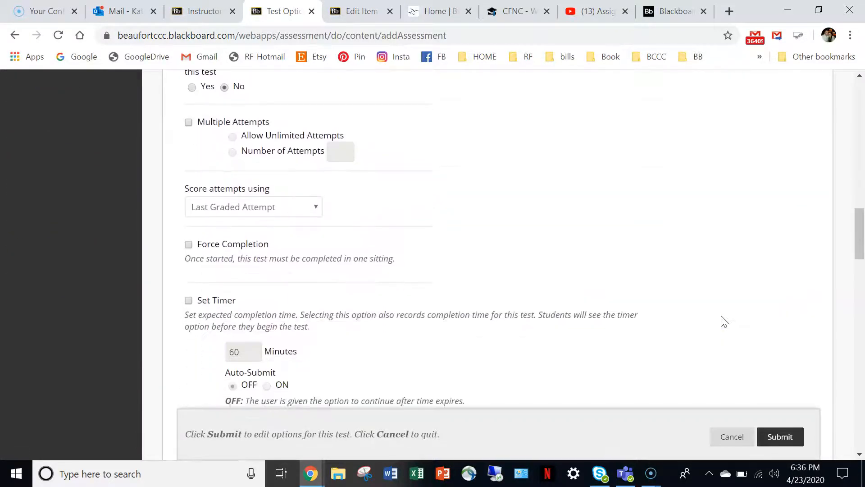
scroll(723, 321, "down", 4)
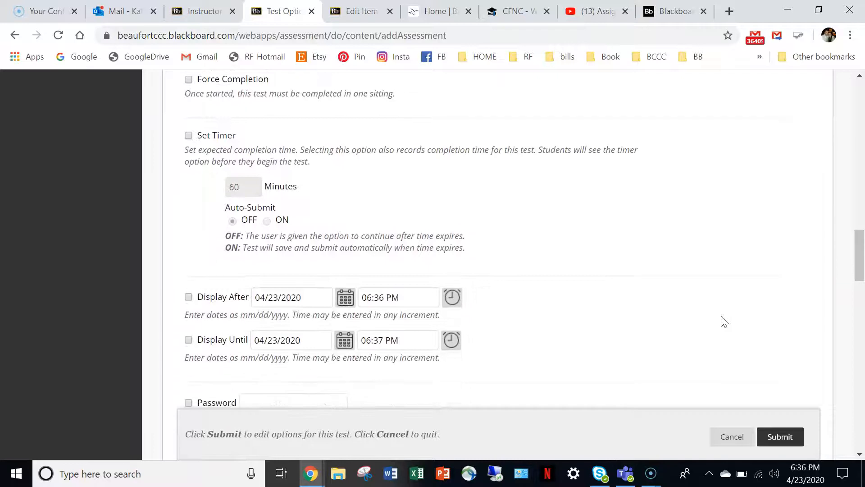
scroll(724, 321, "down", 3)
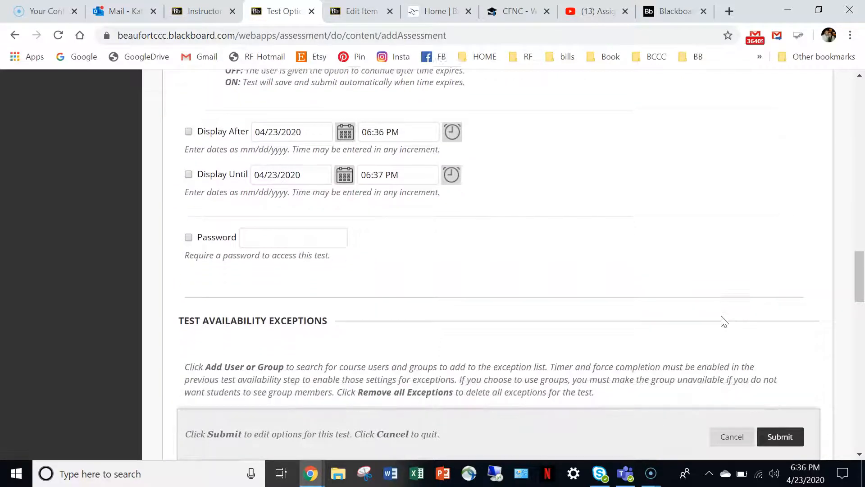
scroll(724, 321, "down", 3)
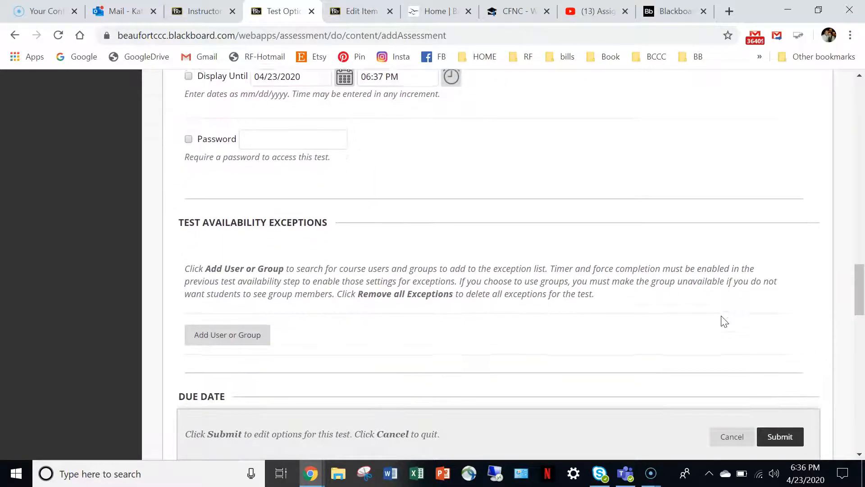
scroll(724, 321, "up", 4)
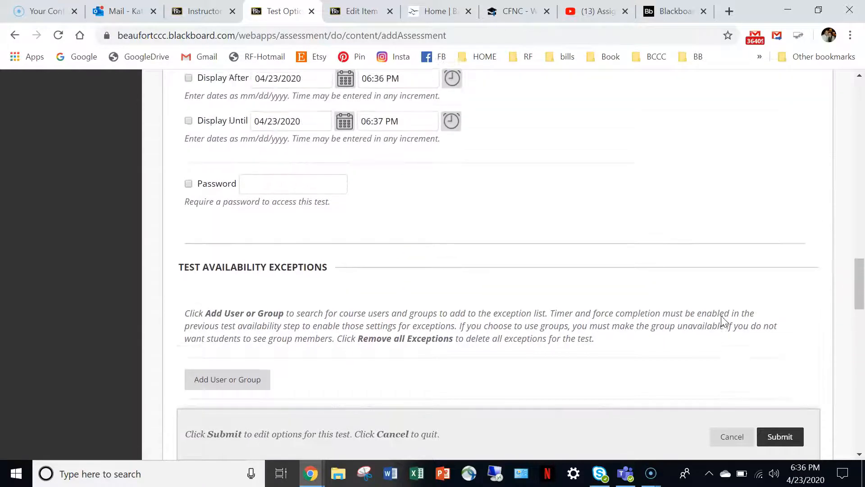
left_click(783, 437)
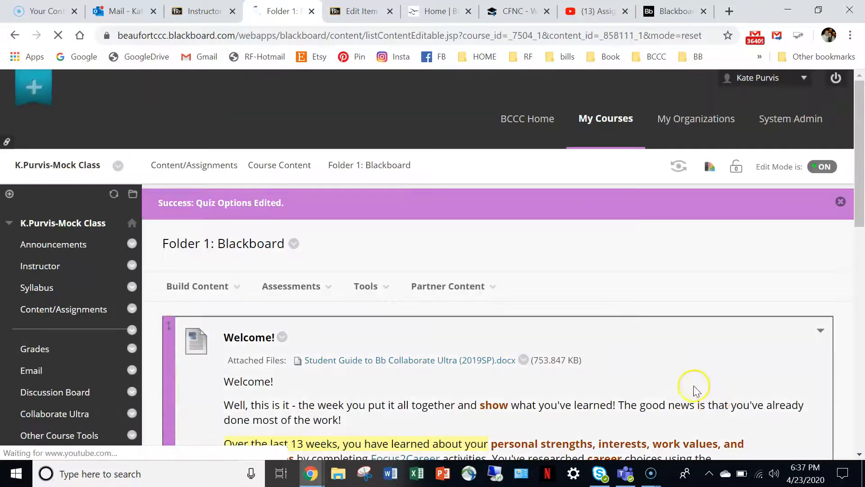
- Open the Quiz at the end of Folder 1: Blackboard and begin previewing the test
scroll(670, 373, "down", 1)
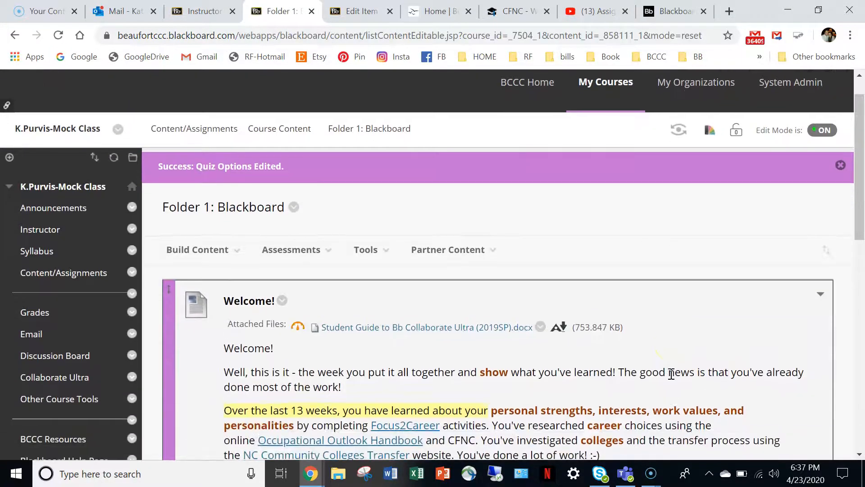
scroll(671, 374, "down", 7)
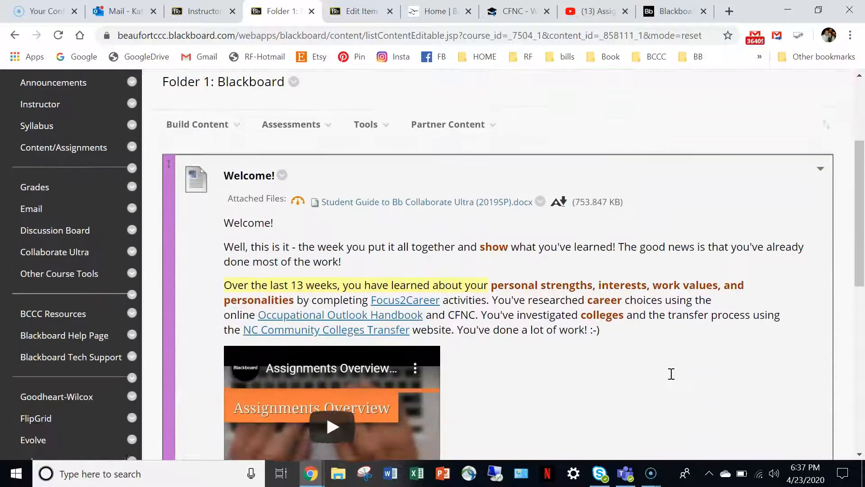
scroll(673, 379, "down", 5)
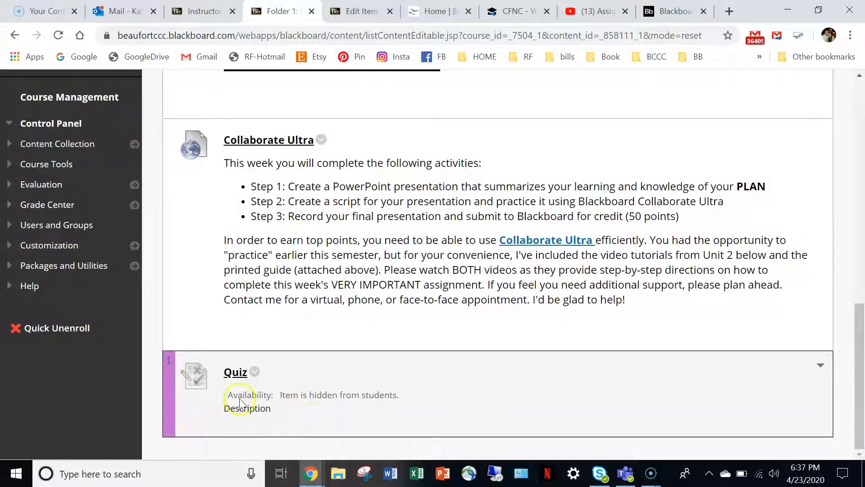
left_click(238, 374)
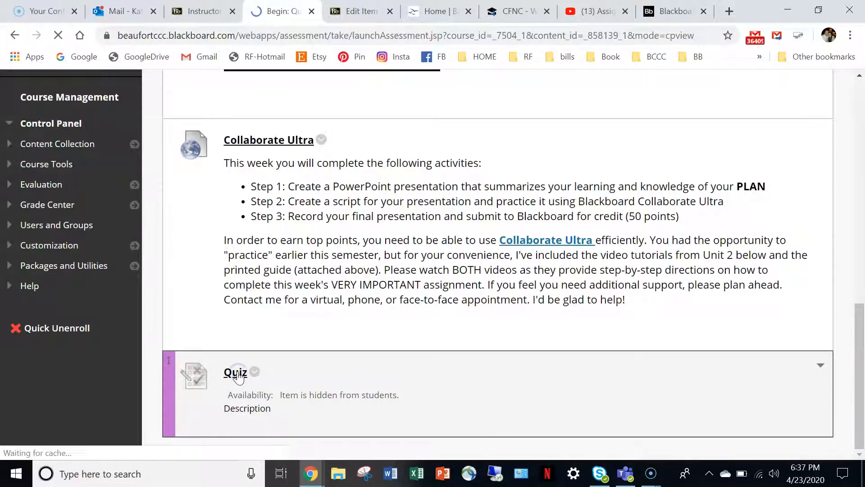
scroll(395, 356, "down", 2)
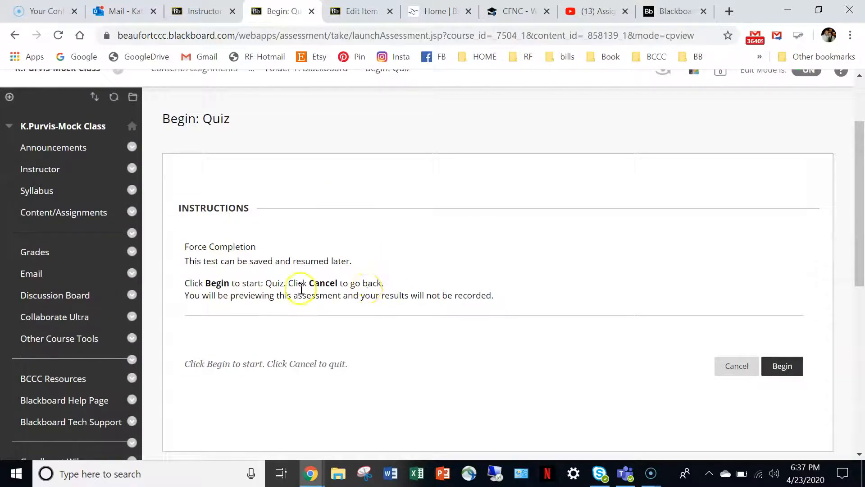
left_click(784, 368)
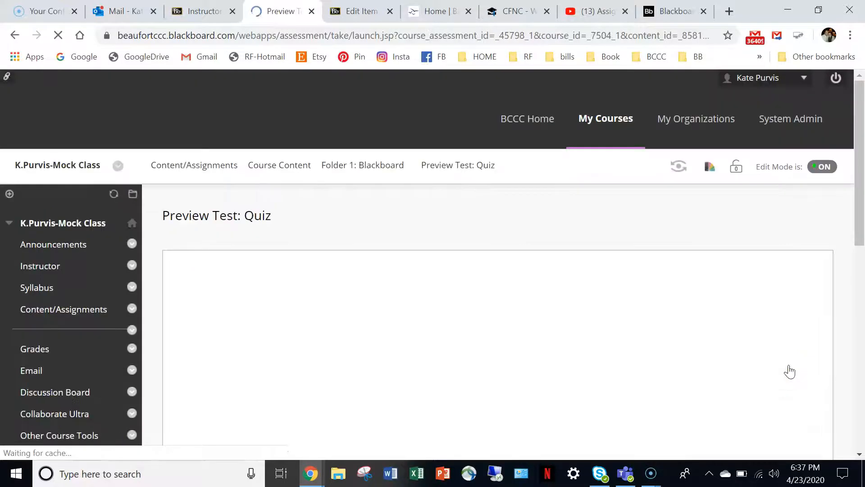
- In the Quiz preview, answer question 1 with "answer 2" and question 2 with "akjsflkajsdf", and look back over the test
scroll(638, 350, "down", 4)
scroll(637, 350, "down", 3)
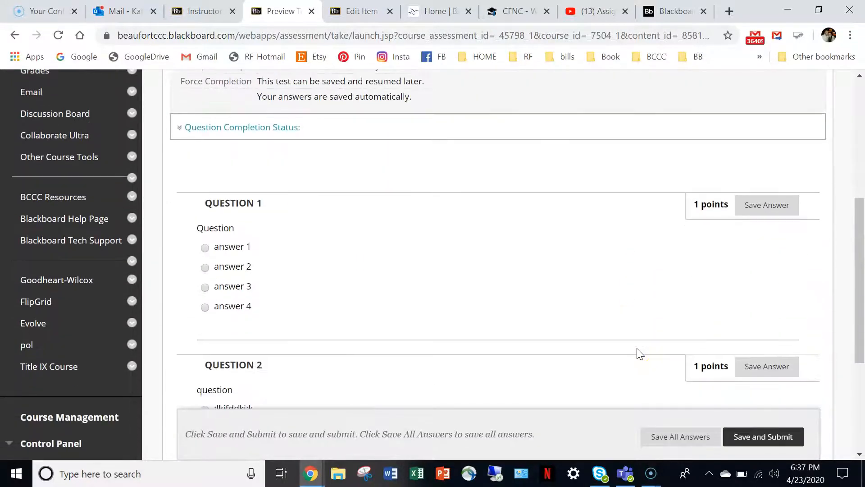
left_click(205, 252)
scroll(358, 309, "down", 4)
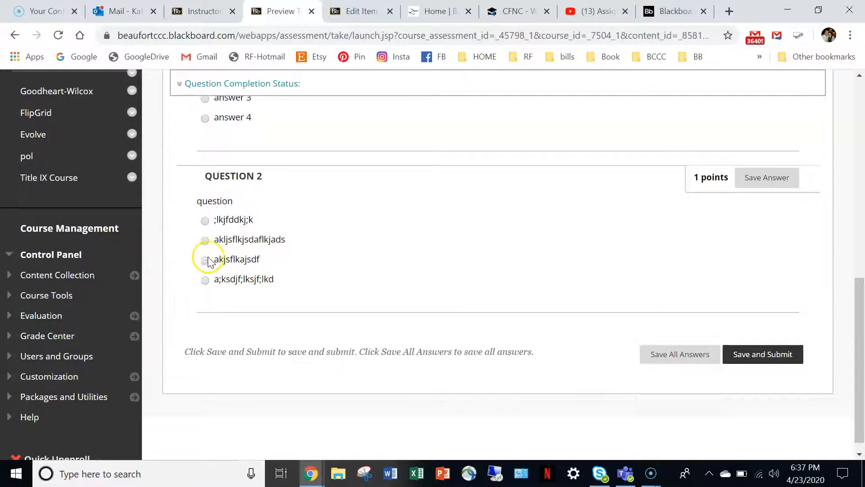
left_click(204, 261)
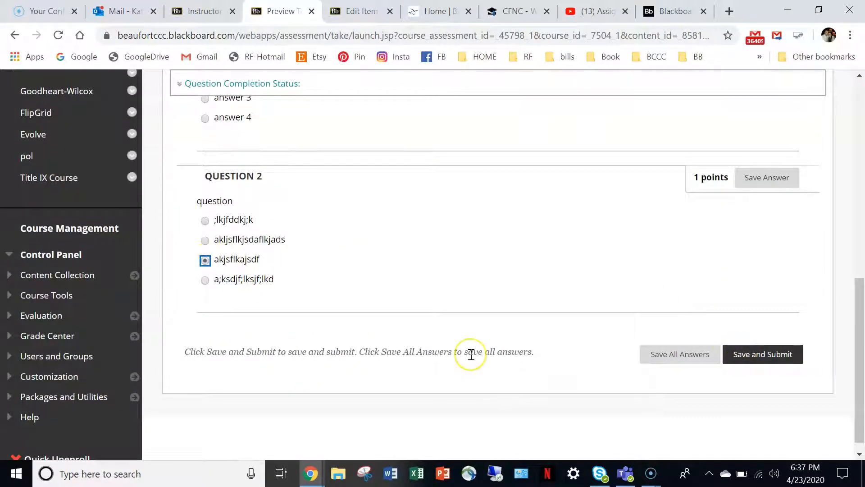
scroll(471, 355, "up", 7)
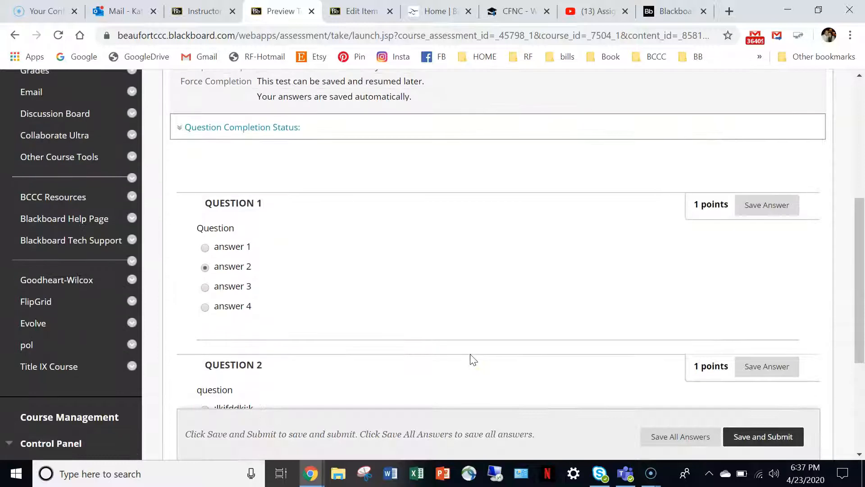
scroll(473, 359, "up", 2)
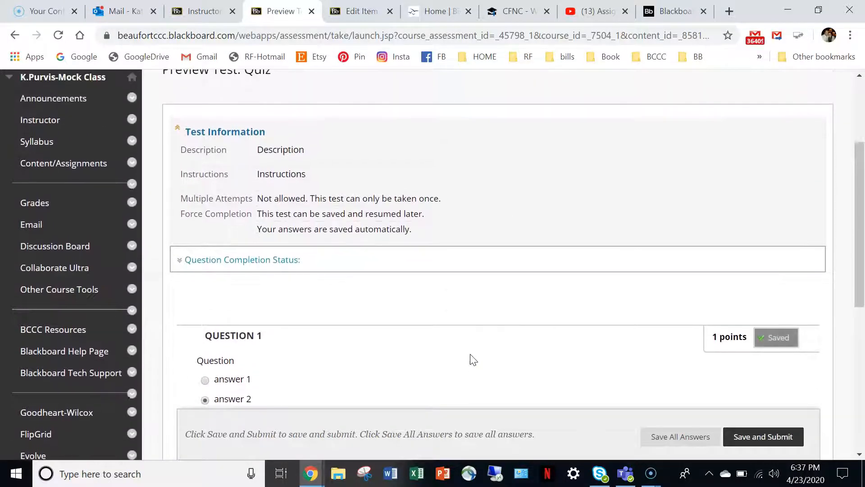